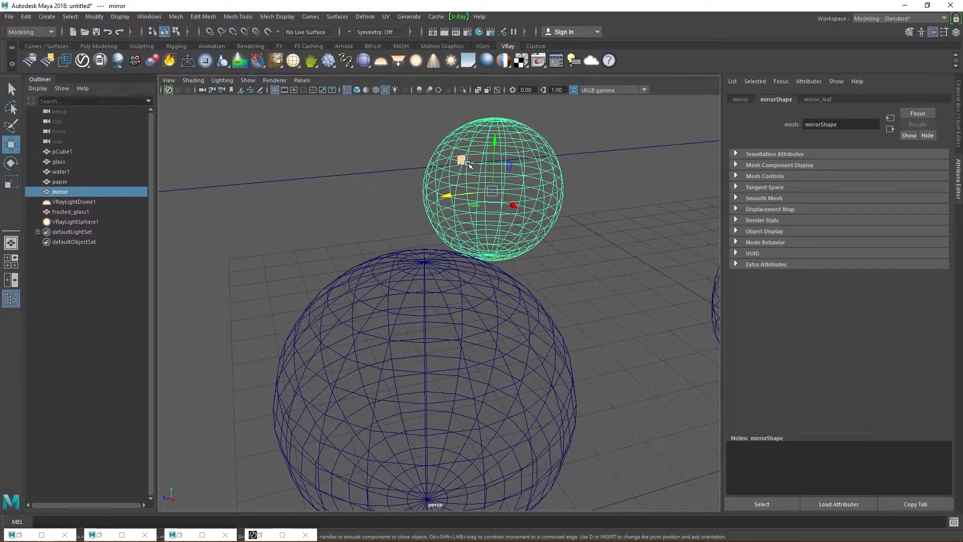
Start a V-Ray interactive render of the mirror sphere and set mirror_mat's reflection color to full white.
scroll(467, 234, down, 2)
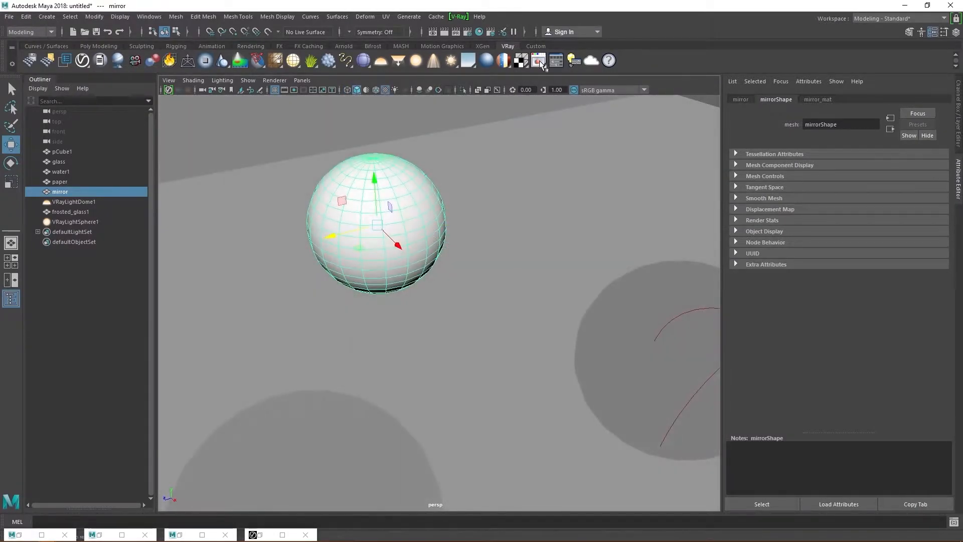
click(539, 61)
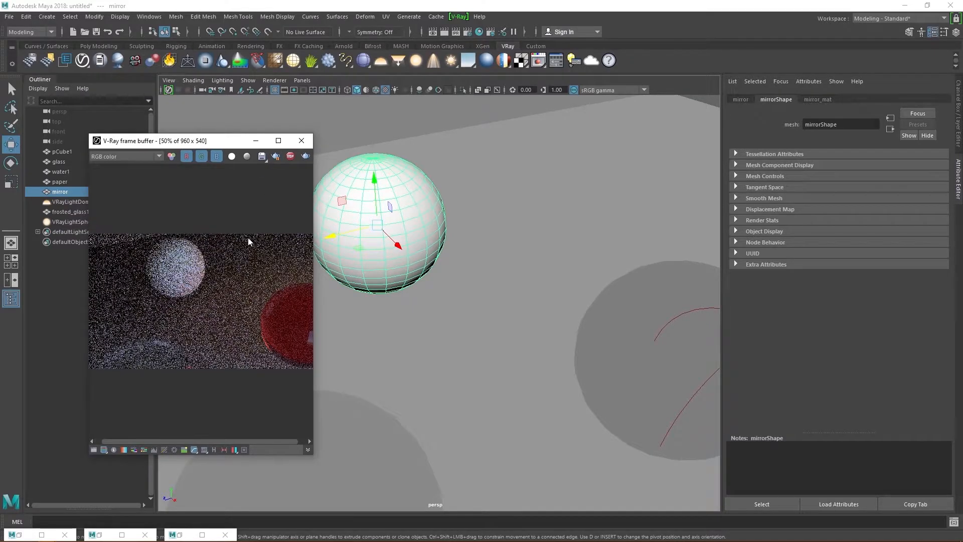
click(822, 100)
drag(846, 319, 923, 320)
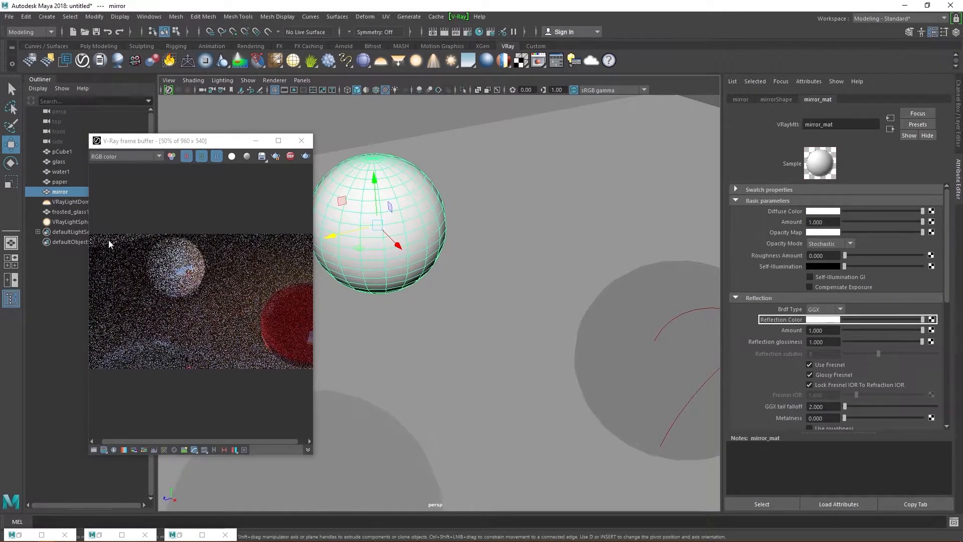
alt+middle_drag(443, 306, 472, 322)
alt+right_drag(411, 288, 553, 314)
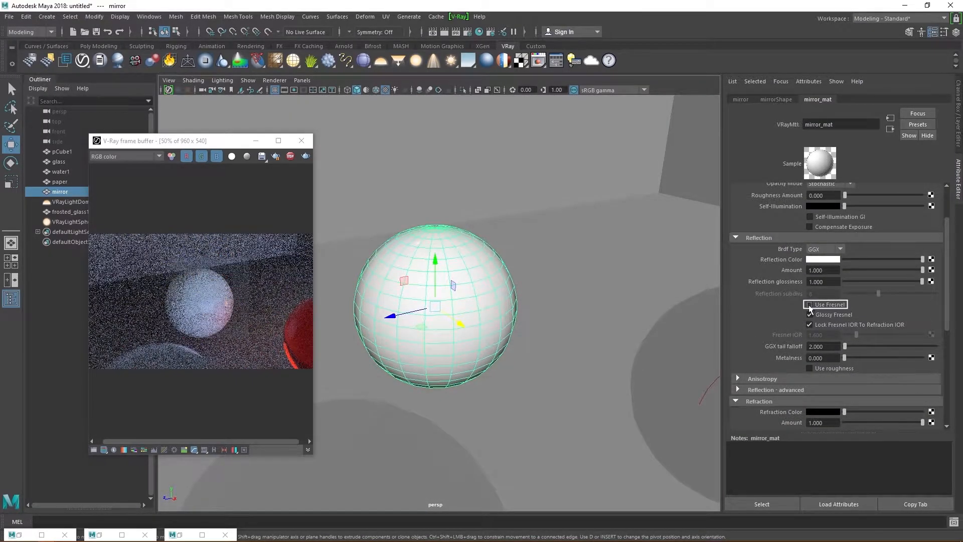
Turn off Use Fresnel for mirror_mat and set its refraction color to full white.
click(810, 305)
scroll(848, 287, down, 4)
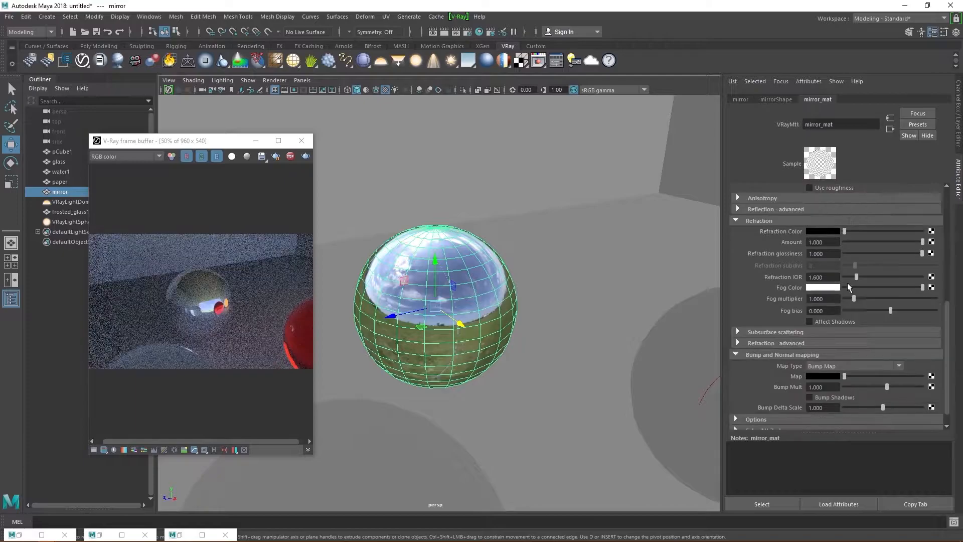
drag(845, 232, 926, 231)
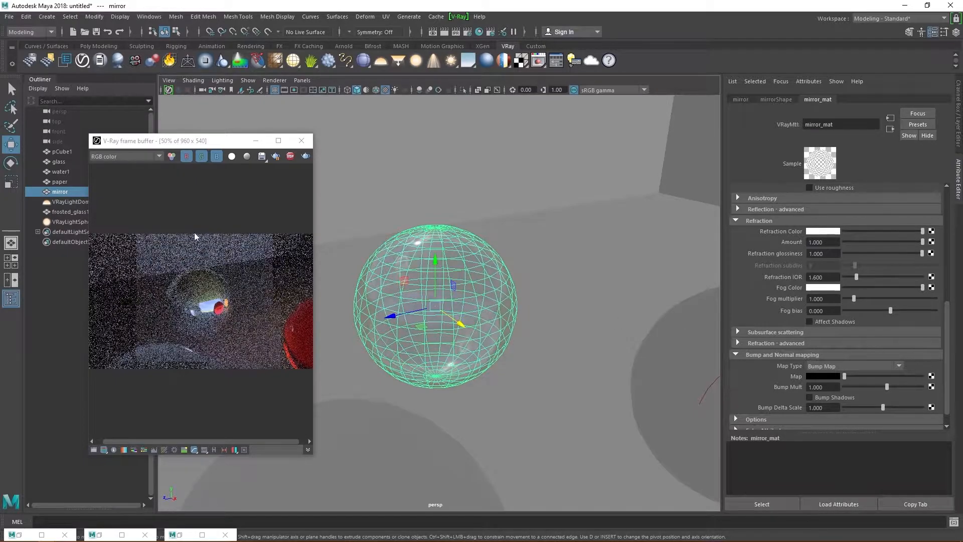
scroll(245, 309, up, 2)
scroll(246, 310, down, 2)
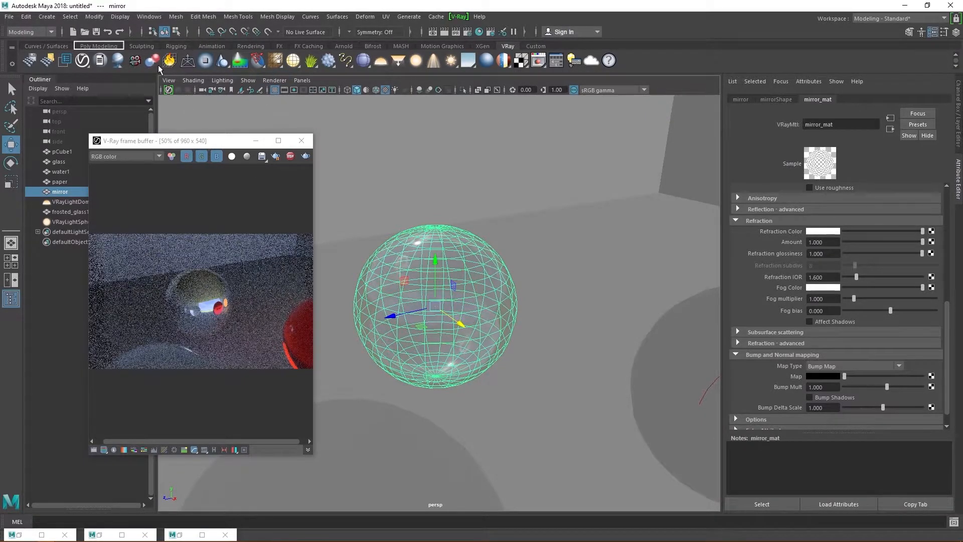
Create a polygon cube, move it over to the side wall of the room and raise it above the floor.
click(96, 46)
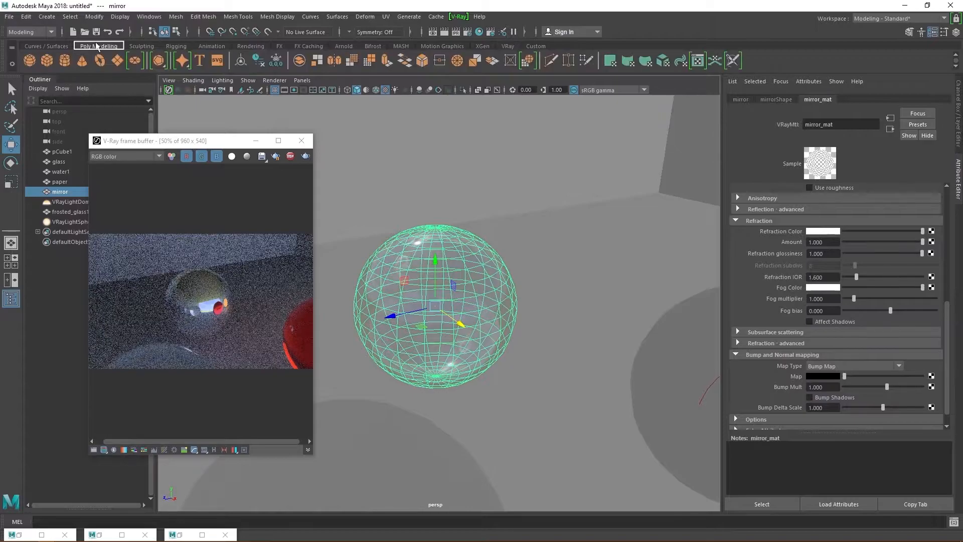
click(64, 61)
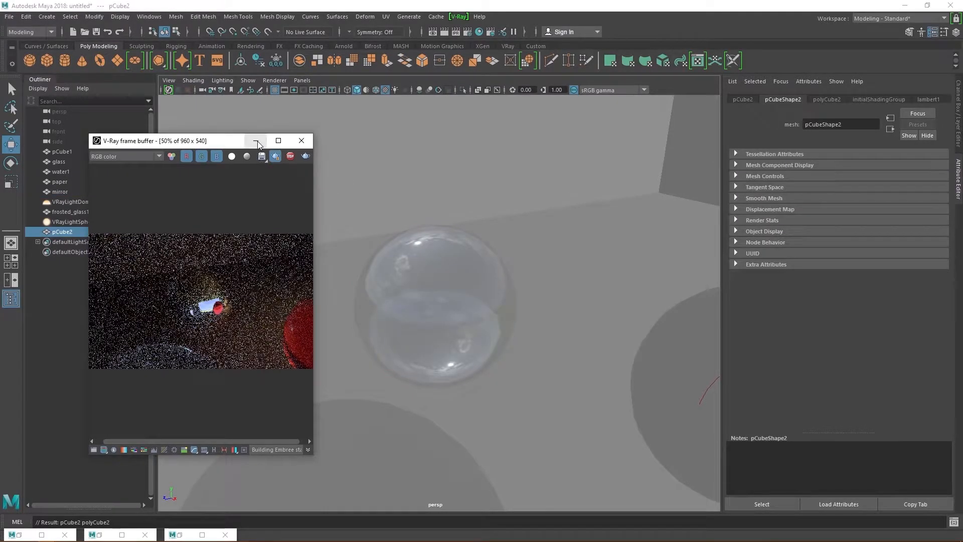
click(257, 142)
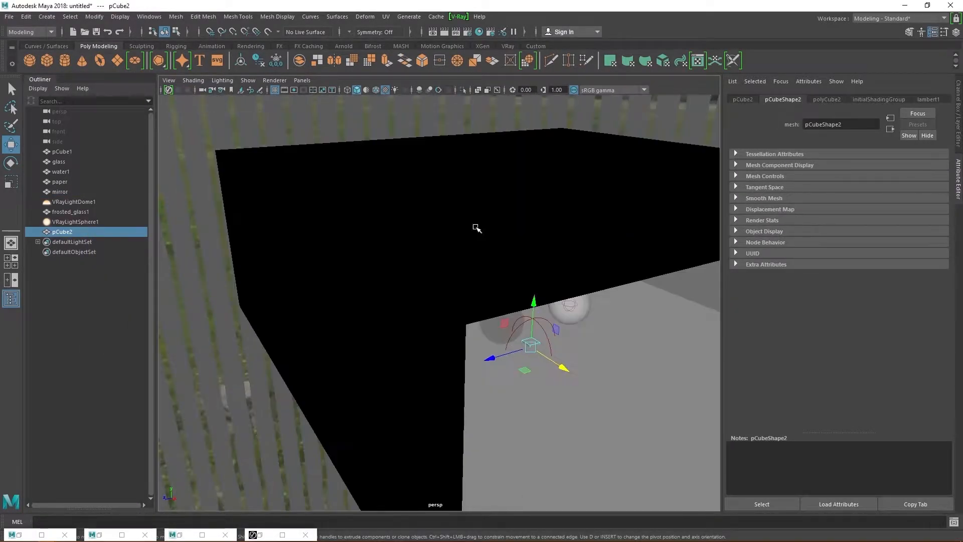
alt+middle_drag(572, 324, 476, 255)
drag(447, 286, 565, 384)
drag(543, 302, 556, 225)
Scale the new cube into a large, thin upright panel, raise it, and reduce its overall size slightly.
key(r)
drag(546, 276, 399, 299)
drag(547, 228, 555, 178)
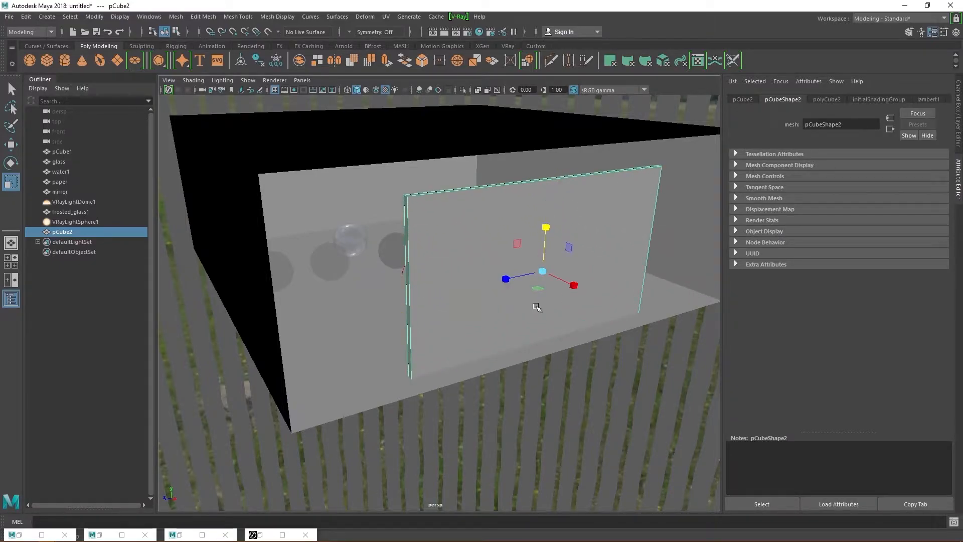
key(w)
drag(549, 225, 551, 202)
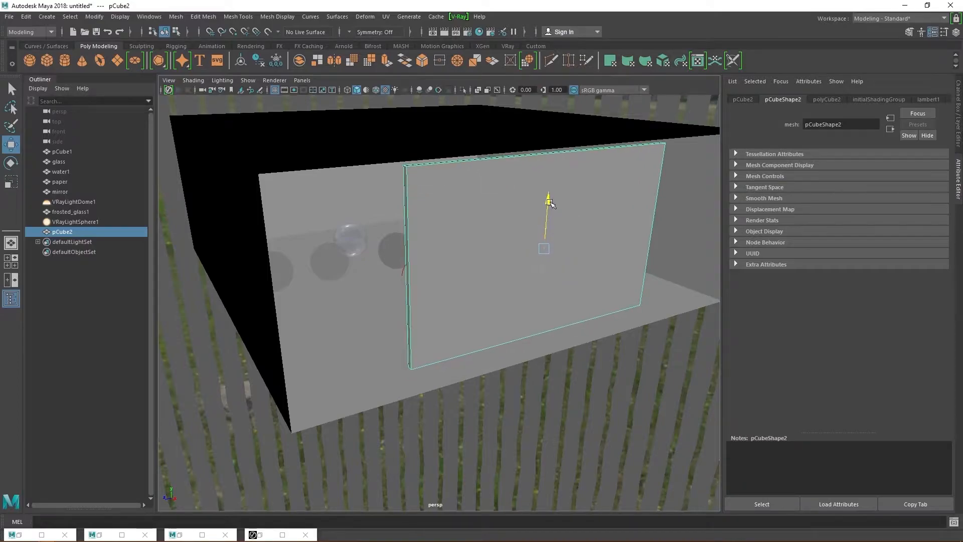
key(r)
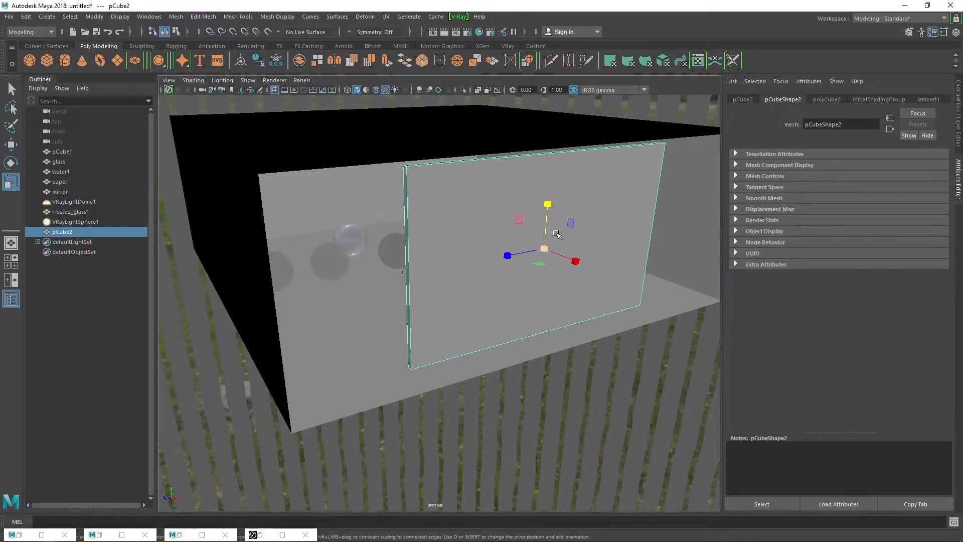
drag(543, 248, 529, 282)
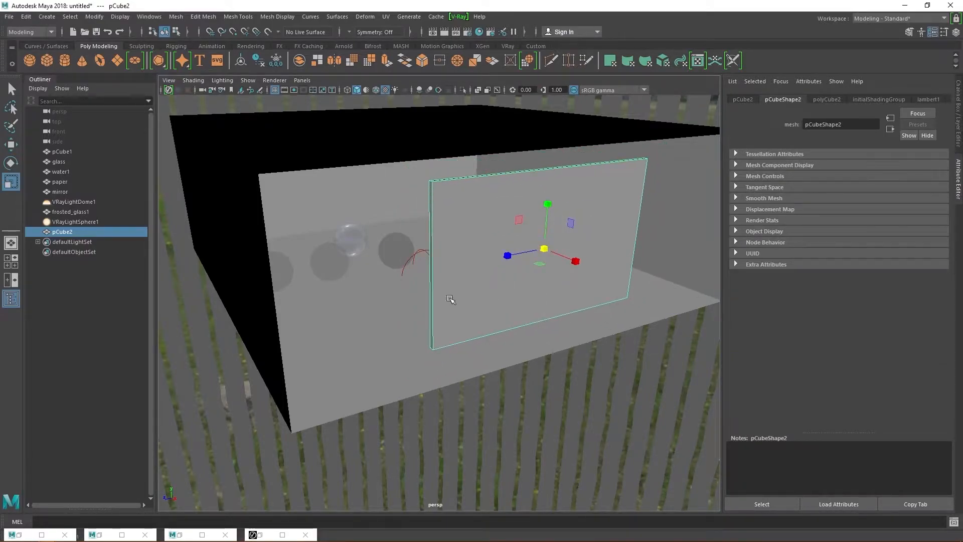
Raise the panel slightly along the room's wall, judging its height from inside the room.
alt+right_drag(431, 303, 525, 306)
alt+drag(452, 303, 499, 316)
alt+right_drag(498, 317, 586, 316)
alt+drag(586, 316, 512, 344)
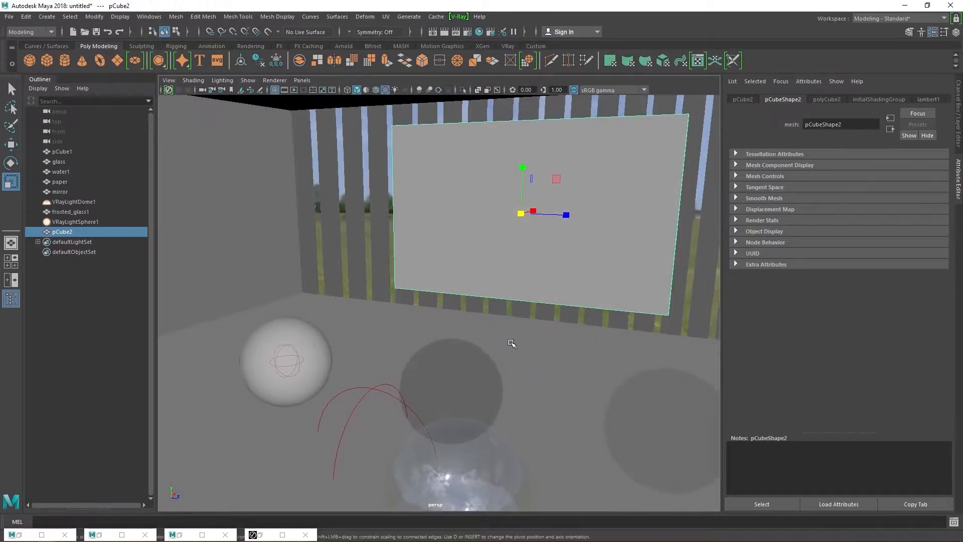
key(w)
mouse_move(525, 170)
mouse_down()
mouse_move(521, 154)
mouse_move(520, 162)
mouse_up()
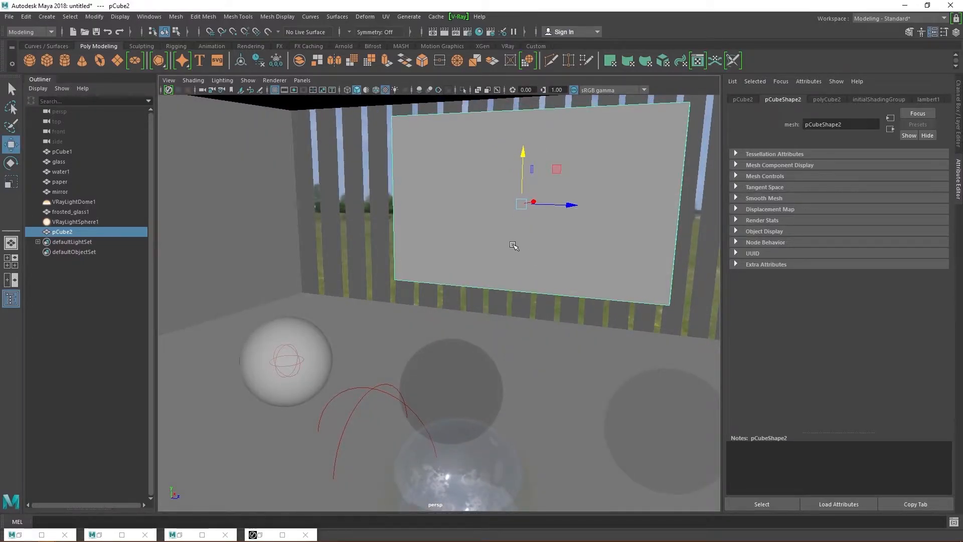
Assign the existing mirror_mat material to the wall panel in Hypershade and return to the scene.
mouse_move(589, 277)
alt+mouse_down()
mouse_move(563, 271)
mouse_move(645, 271)
mouse_move(593, 276)
alt+mouse_up()
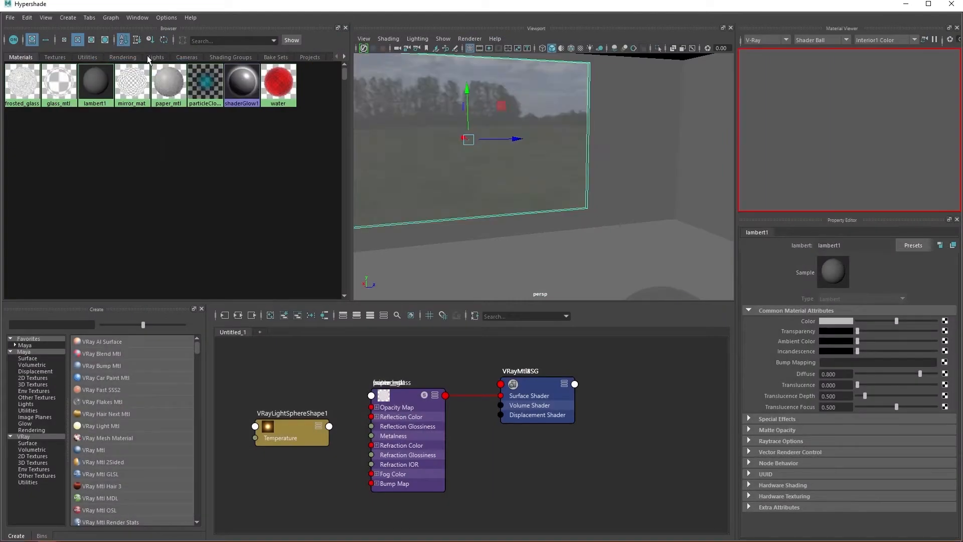
click(906, 5)
alt+drag(322, 332, 507, 326)
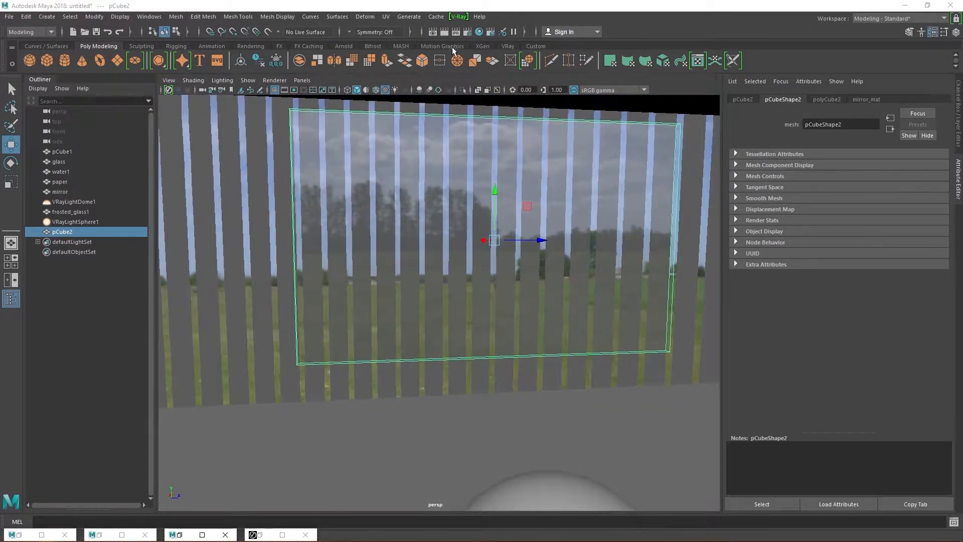
Render the scene in the V-Ray frame buffer and examine the mirror panel and the spheres from different angles.
click(508, 46)
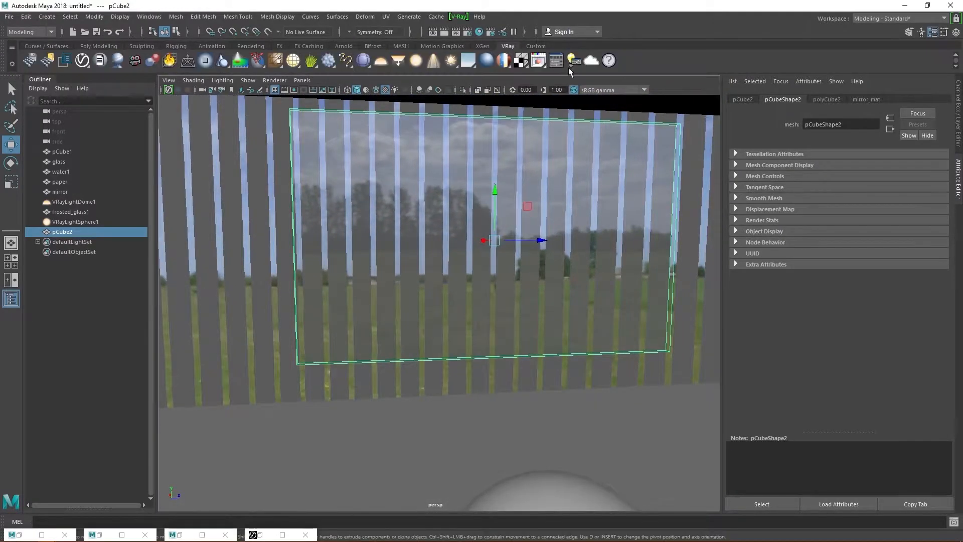
click(539, 60)
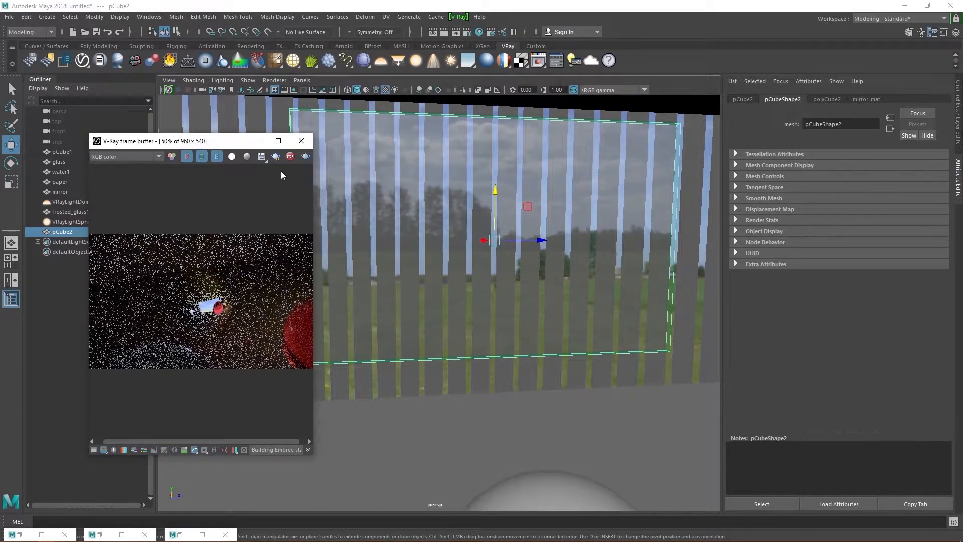
alt+drag(477, 357, 486, 353)
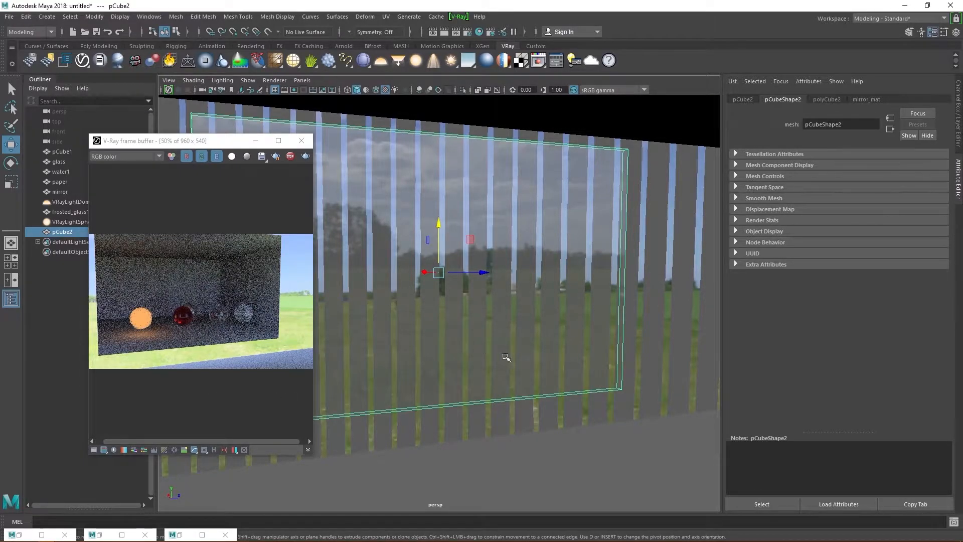
alt+drag(519, 381, 647, 390)
alt+drag(587, 346, 556, 292)
Delete the mirror sphere from the row of spheres.
click(557, 292)
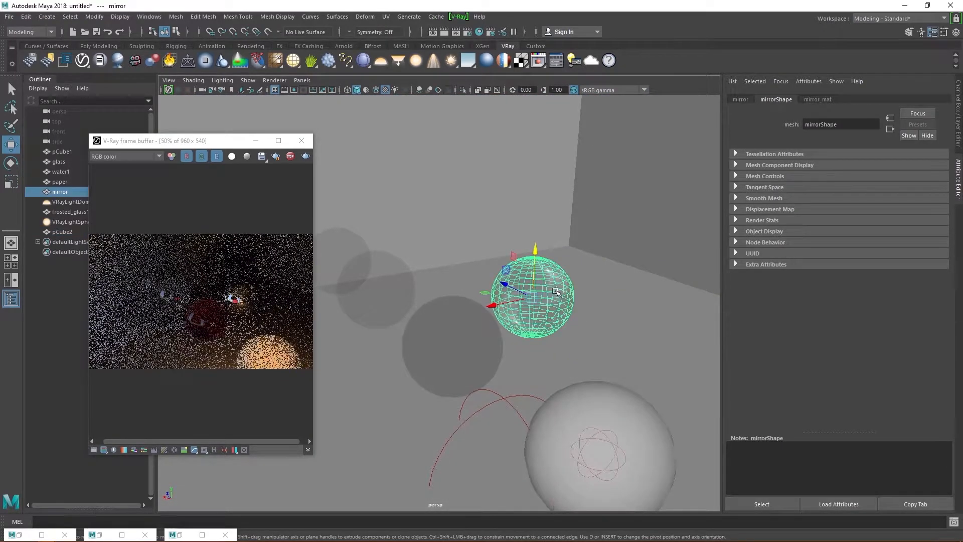
key(Delete)
alt+drag(501, 299, 467, 329)
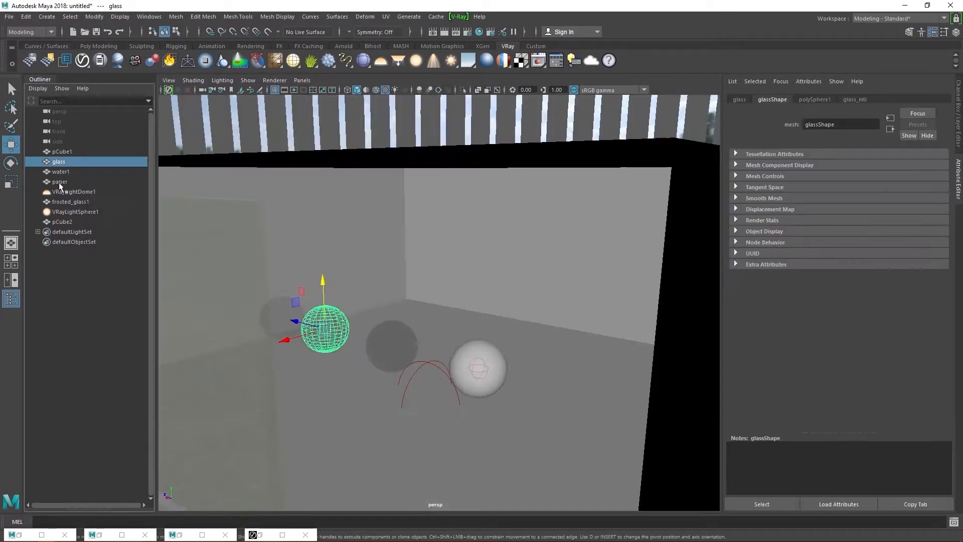
Select the glass, water1, paper and frosted_glass1 spheres plus VRayLightSphere1, leaving out the dome light, and shift them sideways together.
shift+click(58, 211)
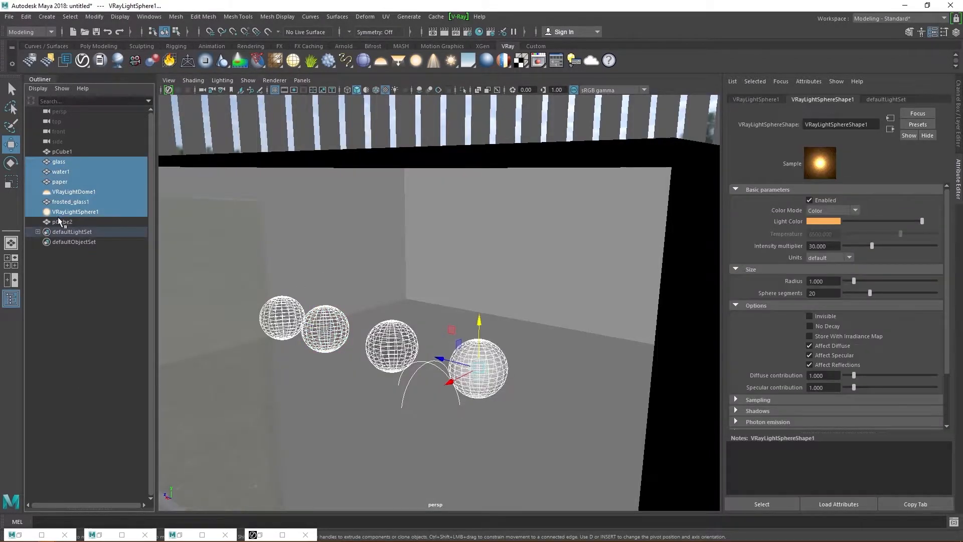
shift+click(58, 221)
shift+click(64, 211)
ctrl+click(68, 192)
drag(442, 359, 499, 380)
Show the top view in wireframe and nudge the selected spheres along Z toward the middle of the room.
scroll(482, 372, down, 3)
alt+drag(370, 380, 417, 370)
scroll(451, 345, down, 2)
scroll(431, 342, down, 2)
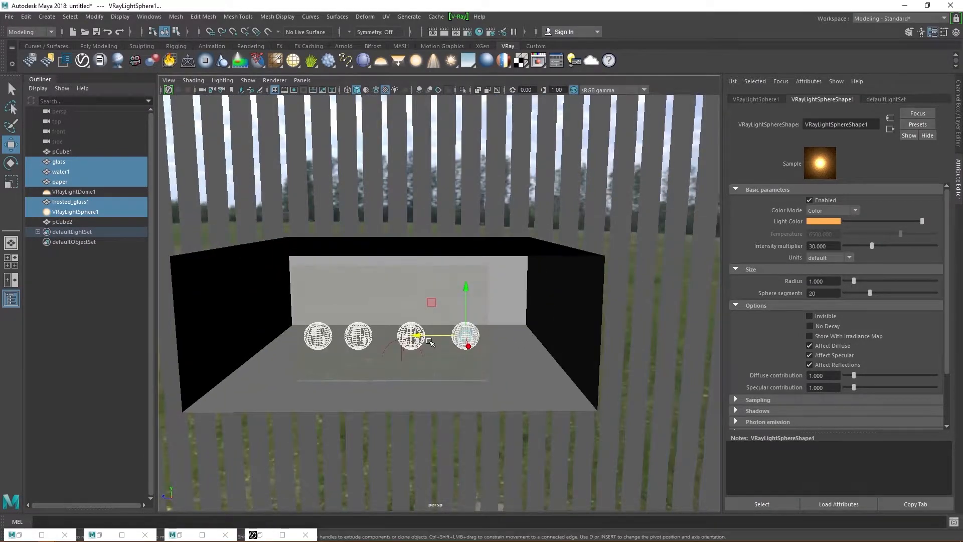
key(ctrl+a)
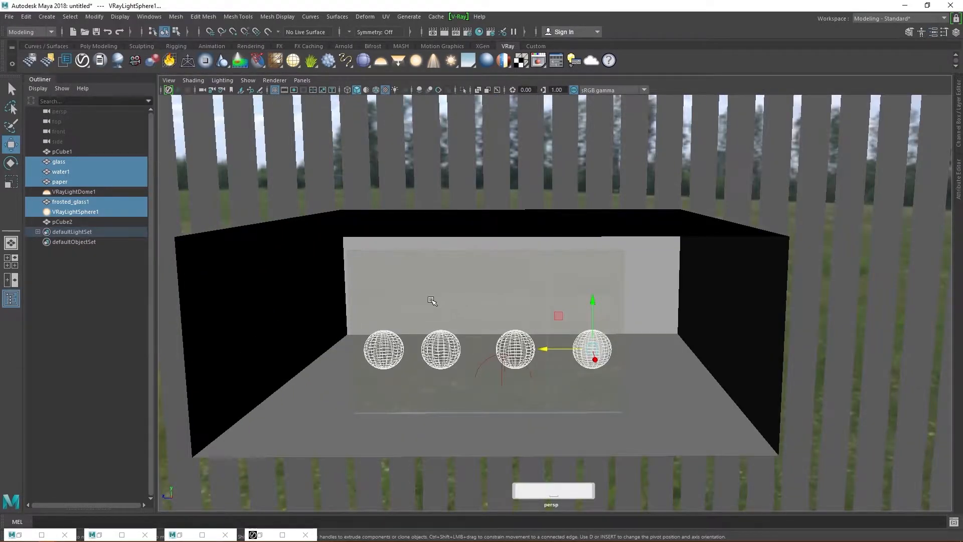
key(space)
scroll(373, 182, down, 5)
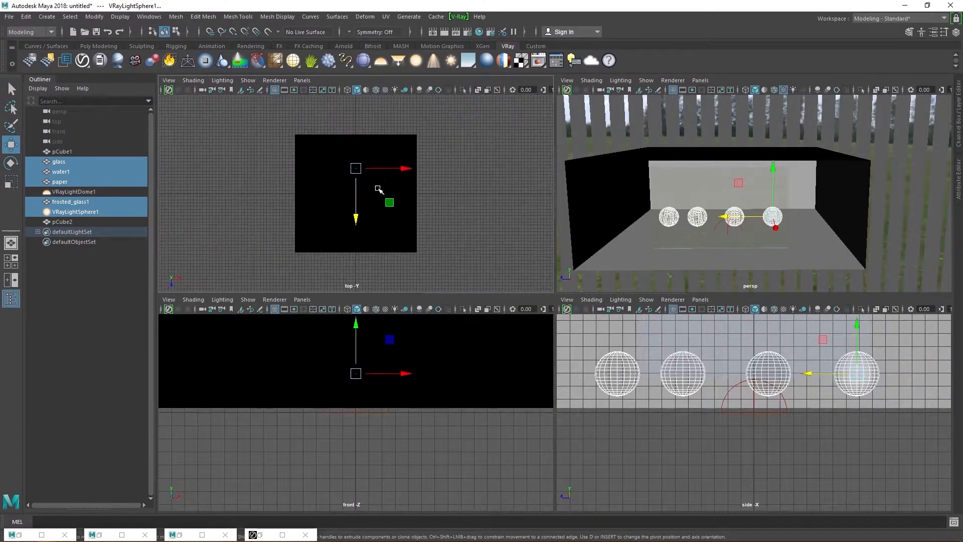
key(4)
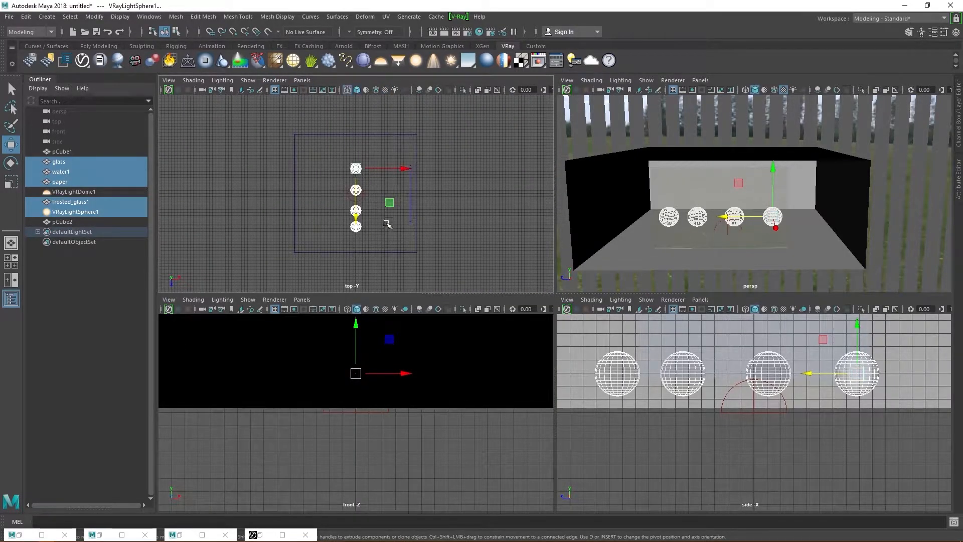
drag(357, 216, 356, 208)
Widen the mirror panel along Z to span most of the wall and adjust its position.
click(411, 208)
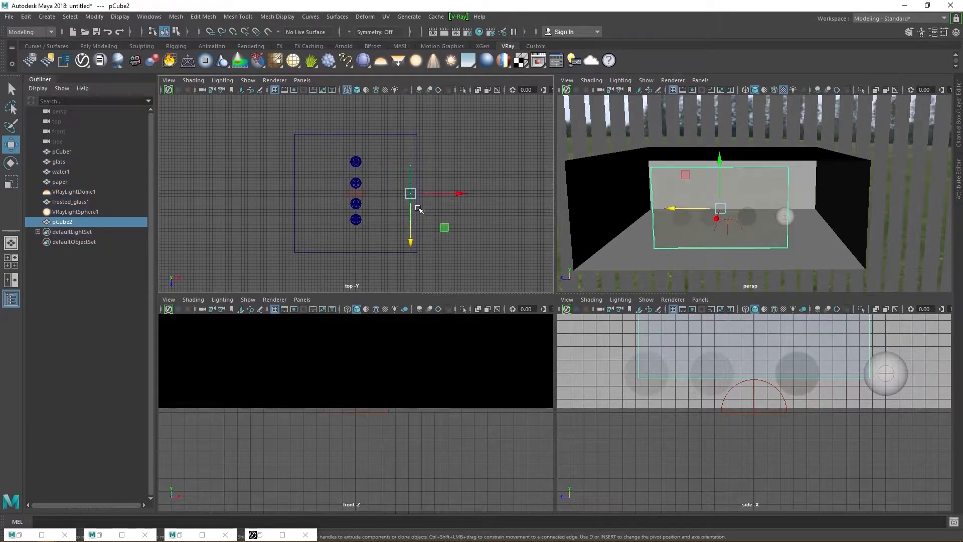
key(r)
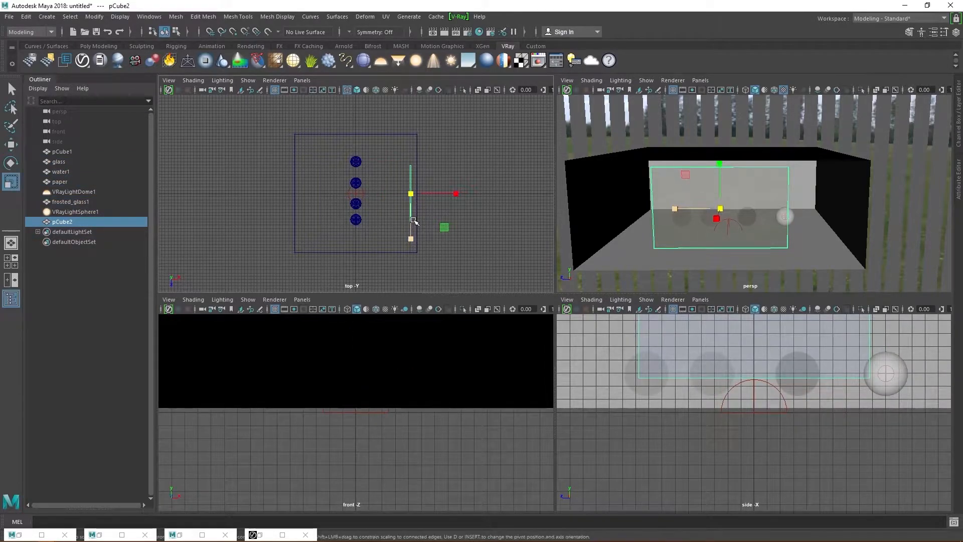
mouse_move(411, 237)
mouse_down()
mouse_move(412, 271)
mouse_move(410, 246)
mouse_up()
key(w)
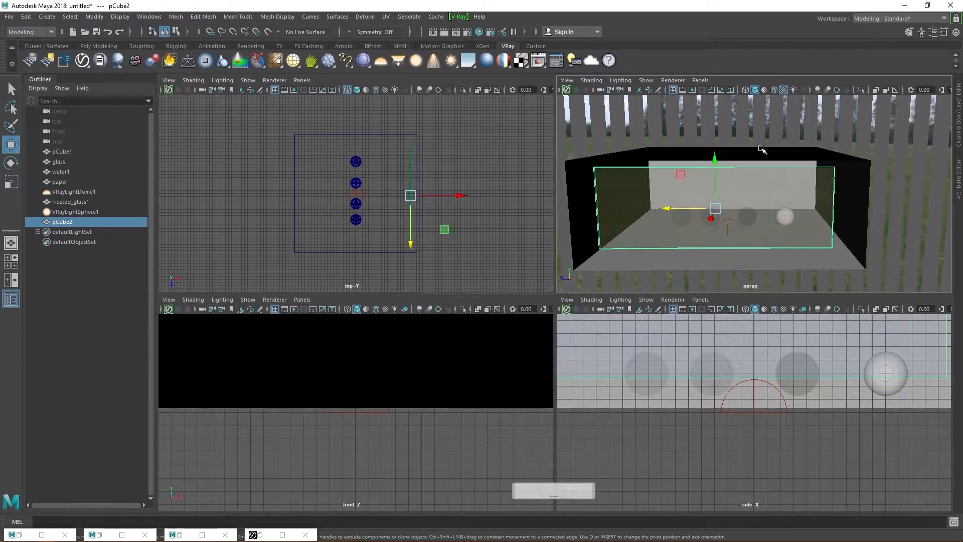
Render the perspective view from inside the room, facing the mirror panel behind the spheres.
key(space)
alt+drag(580, 350, 517, 351)
alt+right_drag(344, 324, 585, 333)
alt+drag(585, 333, 499, 340)
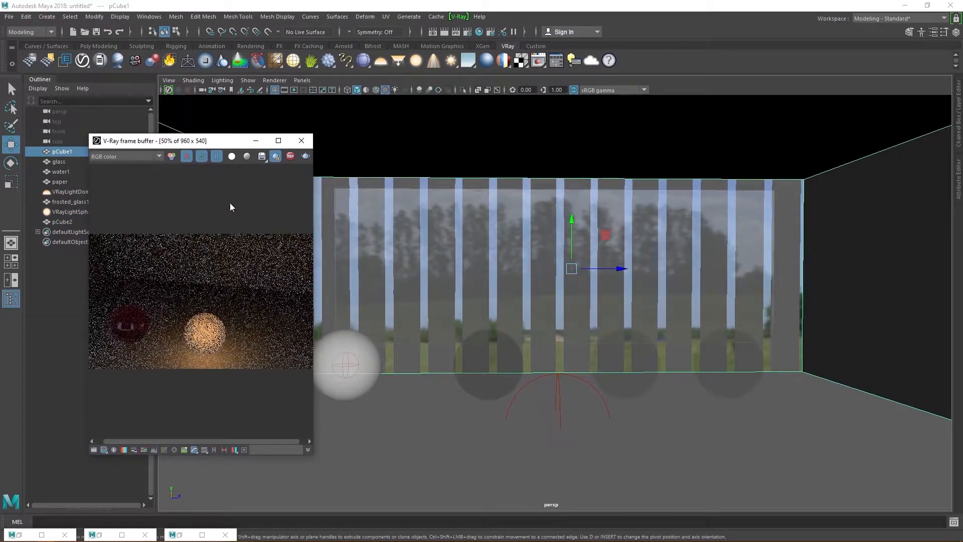
click(276, 156)
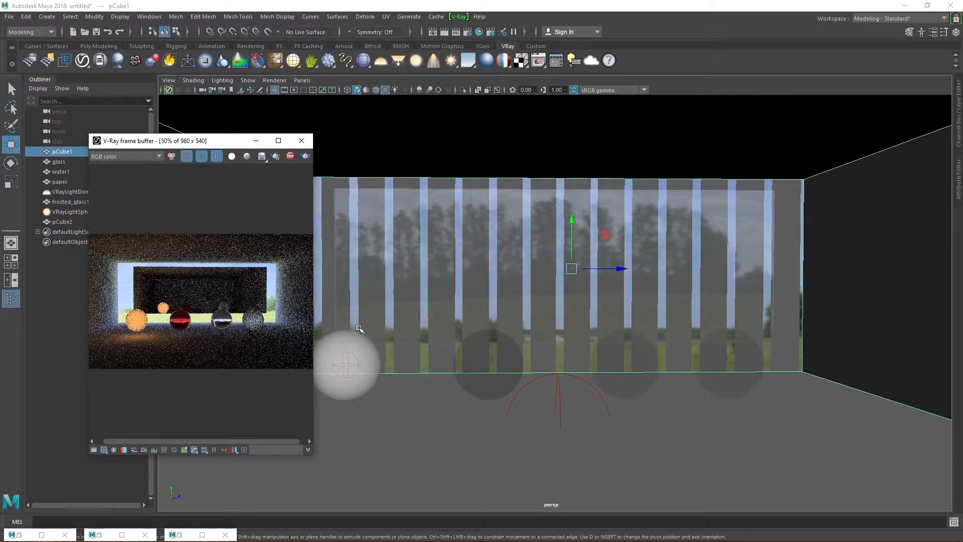
Delete the face of the room cube pCube1 opposite the mirror wall and return the cube to object mode.
click(256, 141)
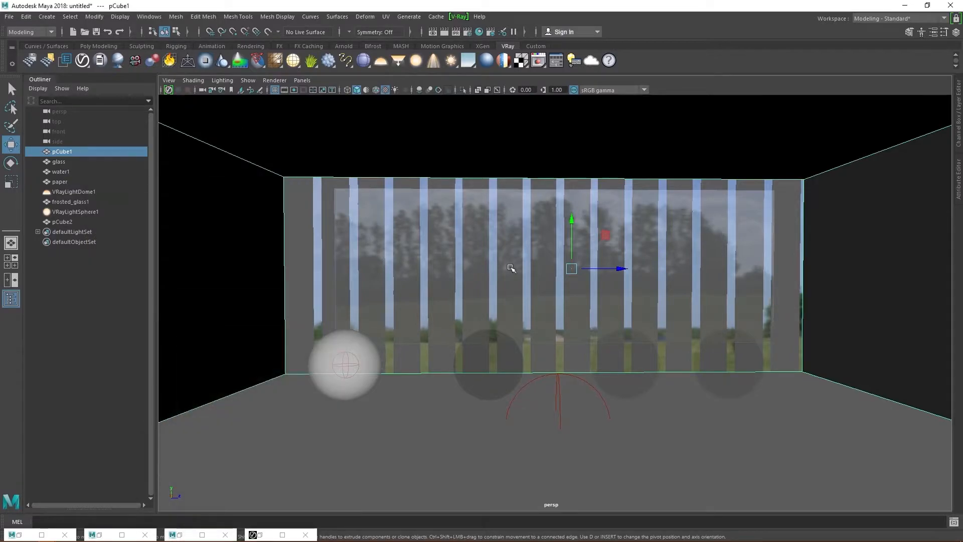
scroll(510, 266, up, 5)
scroll(499, 298, down, 1)
right_drag(492, 260, 490, 284)
click(478, 294)
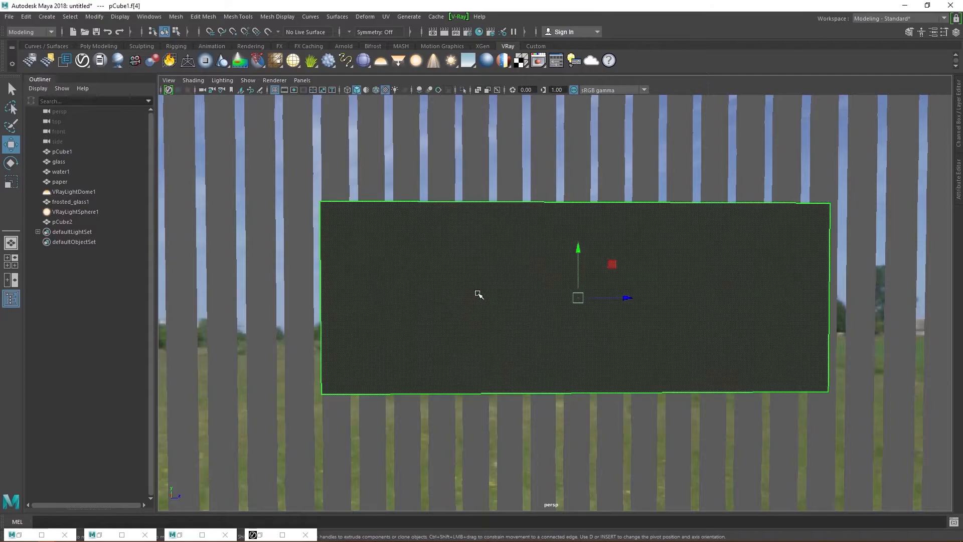
key(Delete)
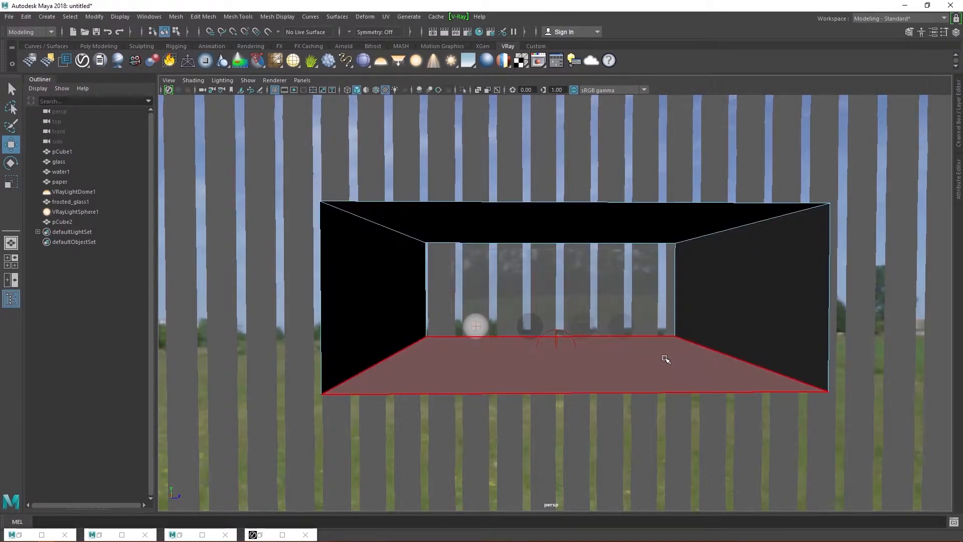
right_click(602, 328)
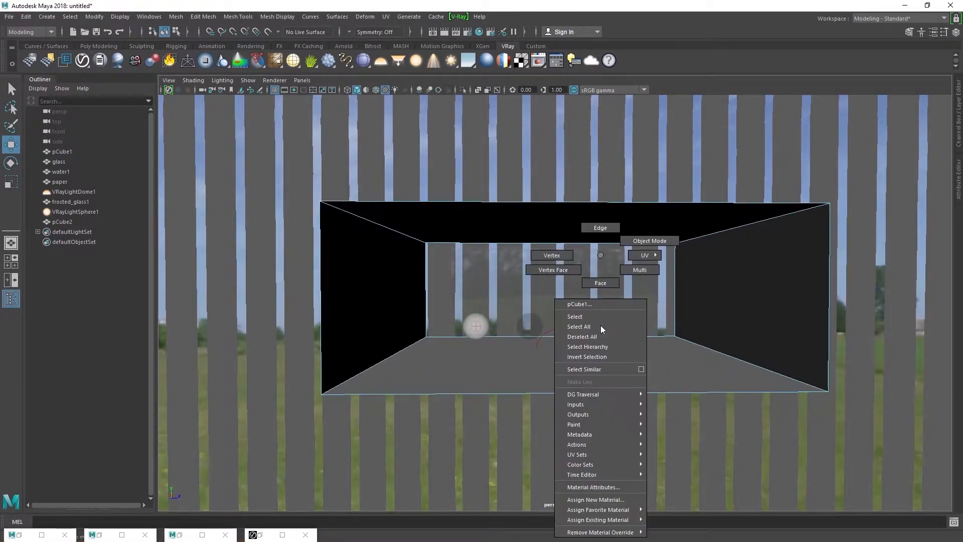
click(643, 241)
Render the perspective view interactively from inside the opened room and frame the camera on the spheres and the mirror panel.
scroll(600, 333, up, 6)
scroll(601, 333, up, 2)
click(537, 64)
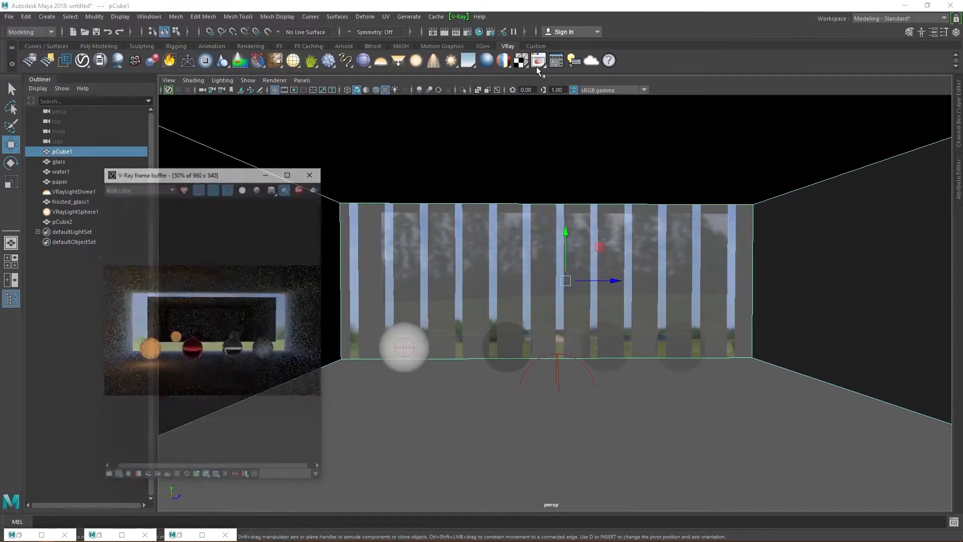
click(275, 158)
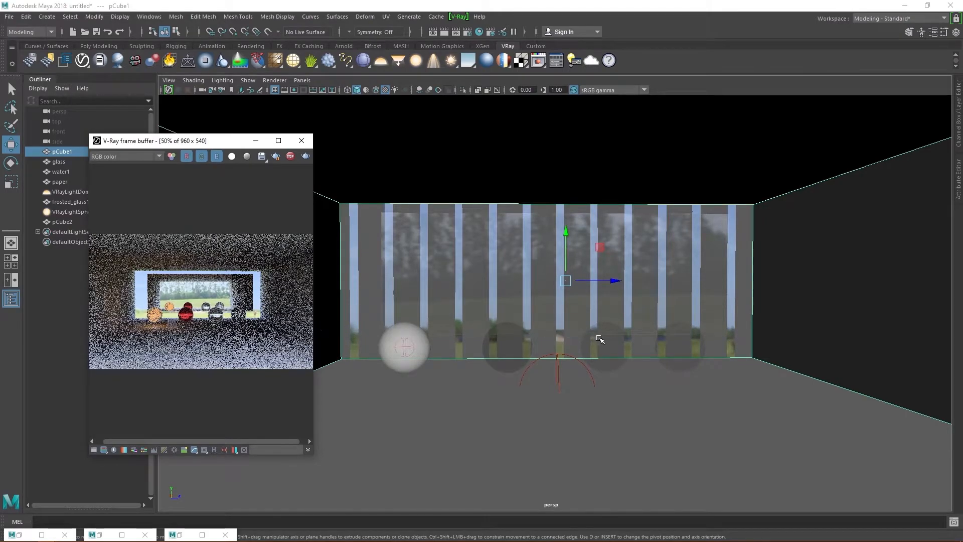
alt+right_drag(581, 332, 679, 341)
alt+drag(682, 346, 678, 342)
alt+middle_drag(742, 338, 726, 340)
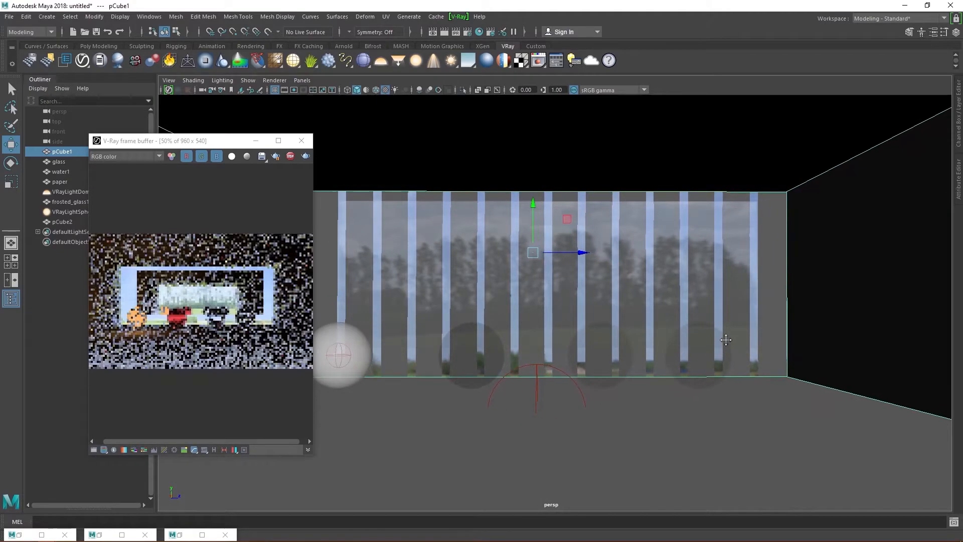
alt+right_drag(645, 340, 679, 345)
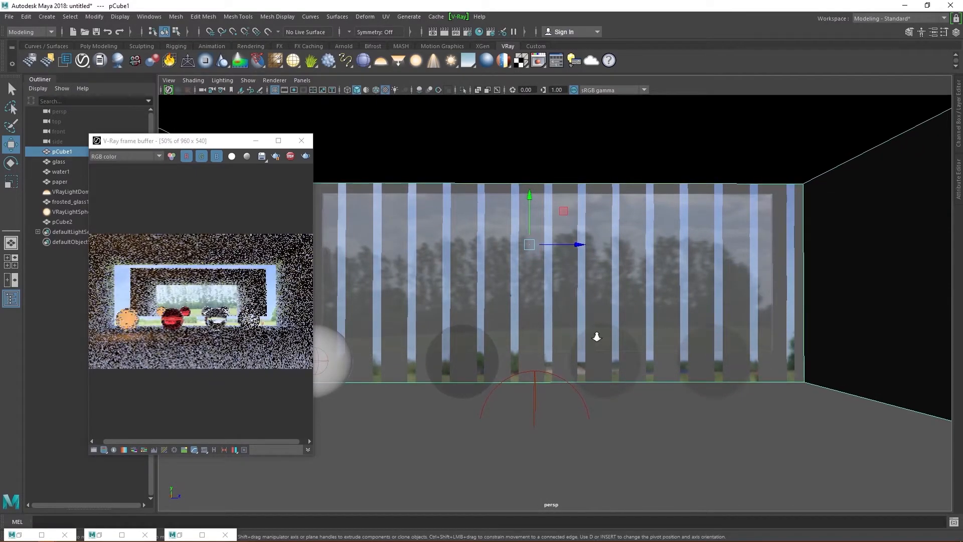
alt+drag(635, 338, 633, 343)
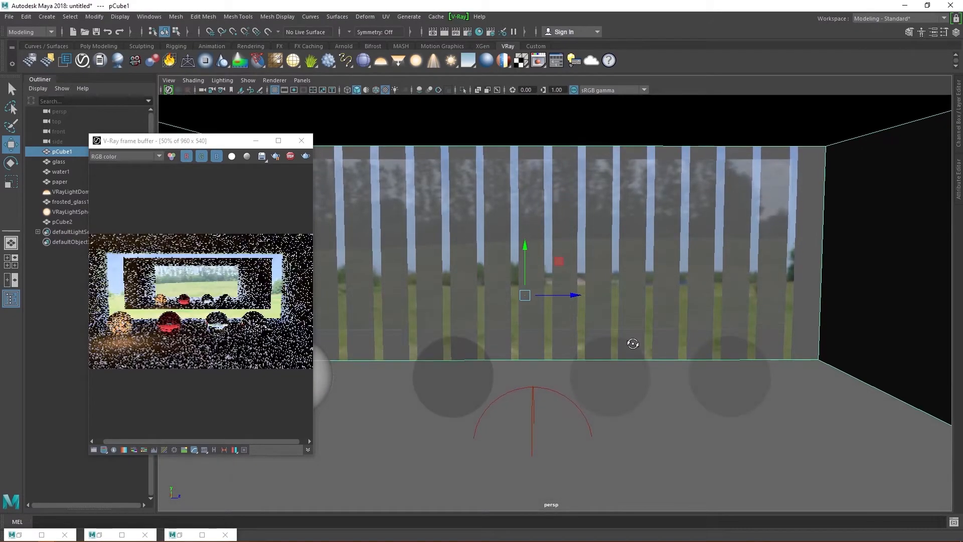
Inspect the refraction settings of the frosted_glass material on the frosted_glass1 sphere.
click(730, 377)
key(ctrl+a)
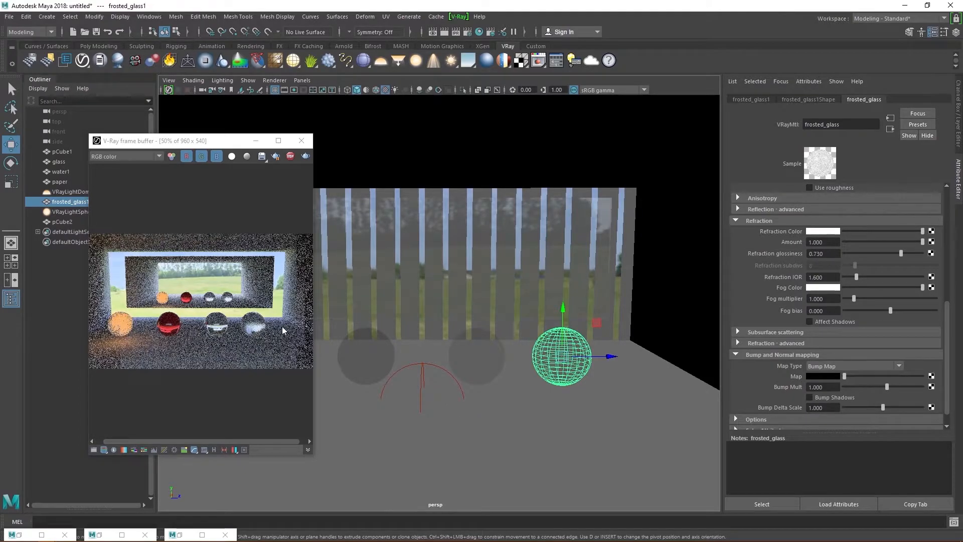
key(ctrl+a)
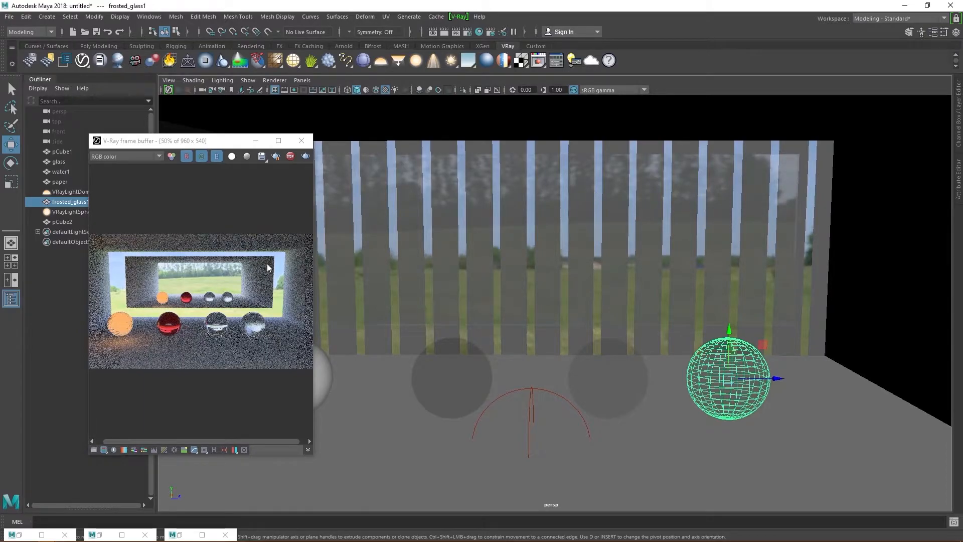
Set the render output image format to exr (multichannel) in the render settings.
click(467, 32)
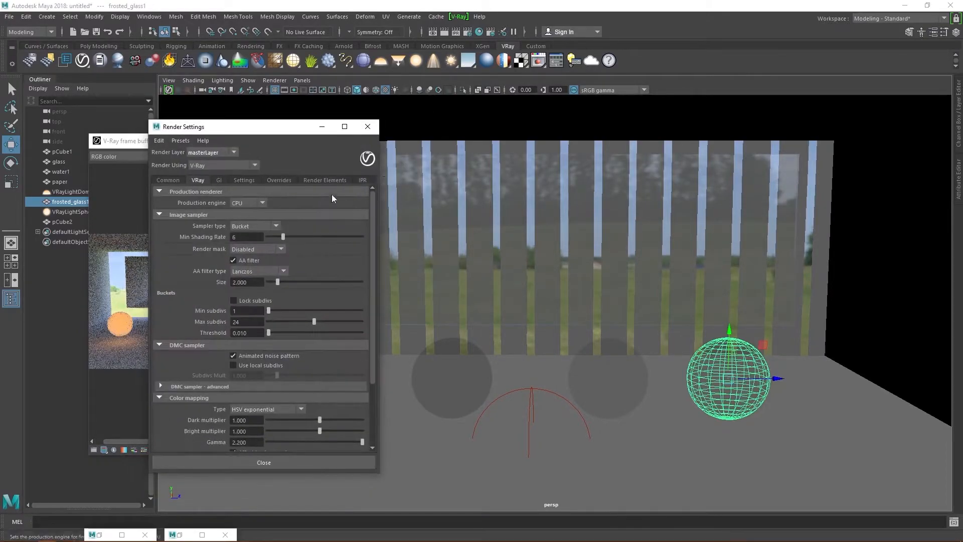
drag(267, 134, 624, 112)
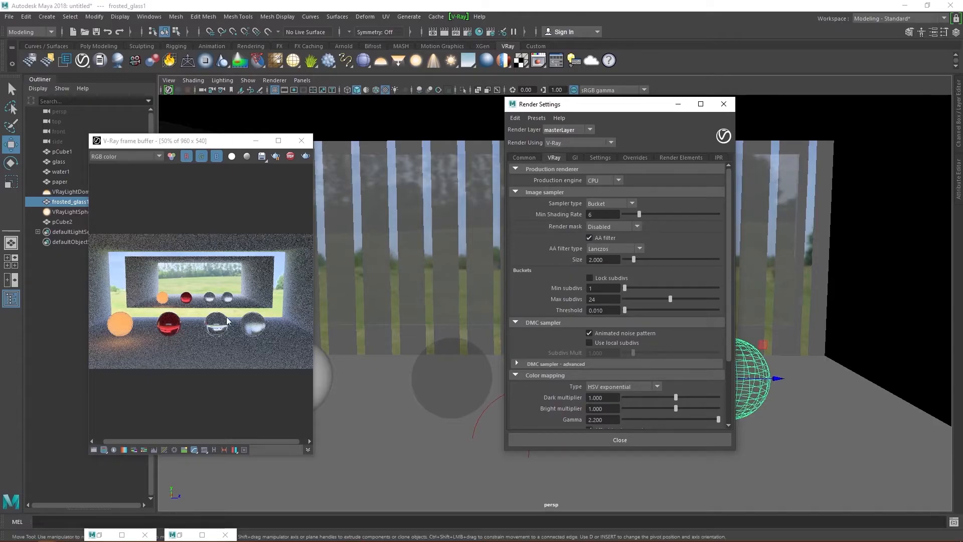
click(525, 158)
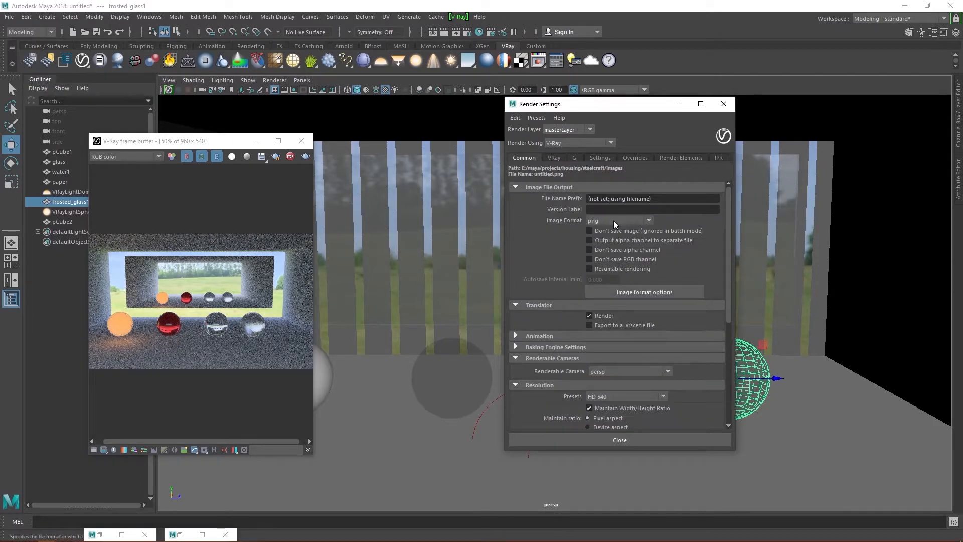
click(613, 221)
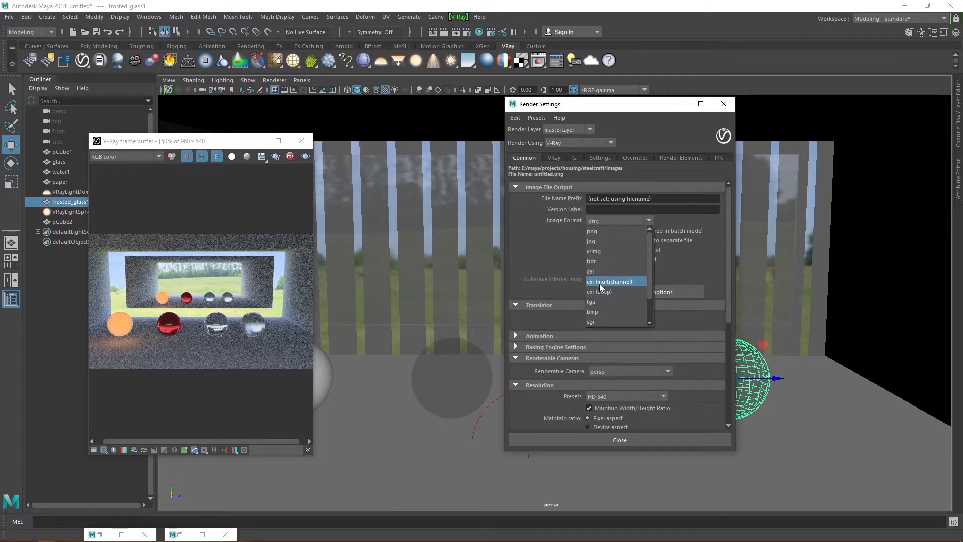
click(600, 284)
Set the render resolution preset to HD 1080 and review the common output settings.
scroll(549, 307, down, 1)
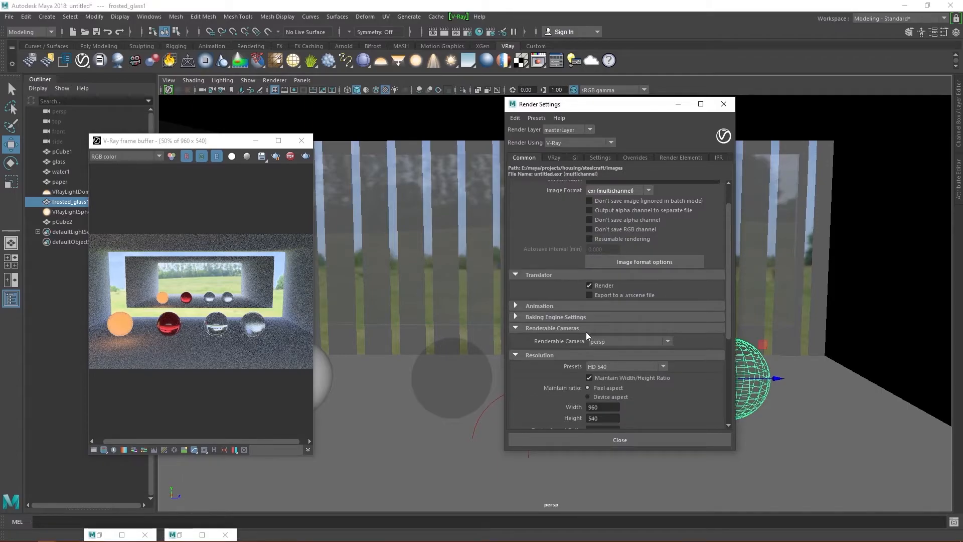
scroll(552, 246, down, 5)
click(603, 216)
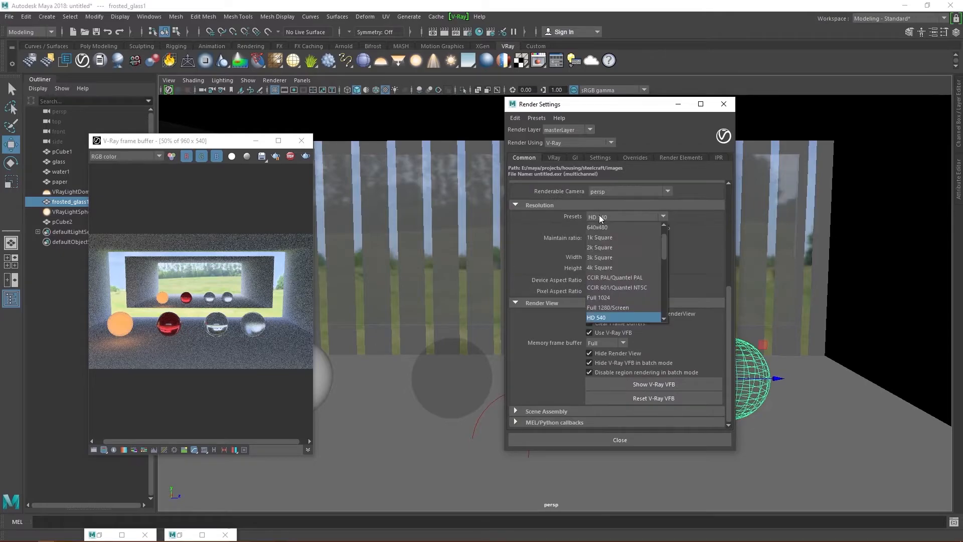
scroll(599, 274, up, 1)
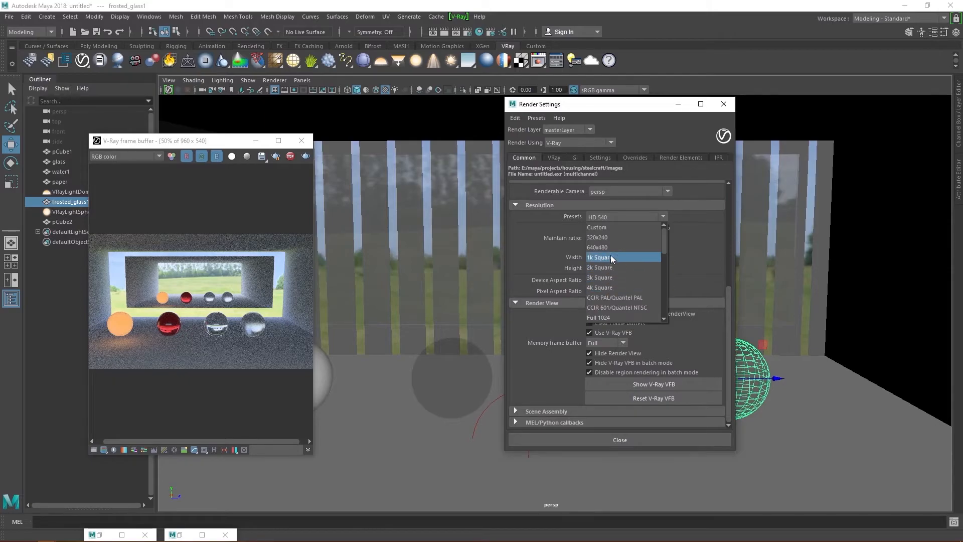
scroll(610, 248, down, 3)
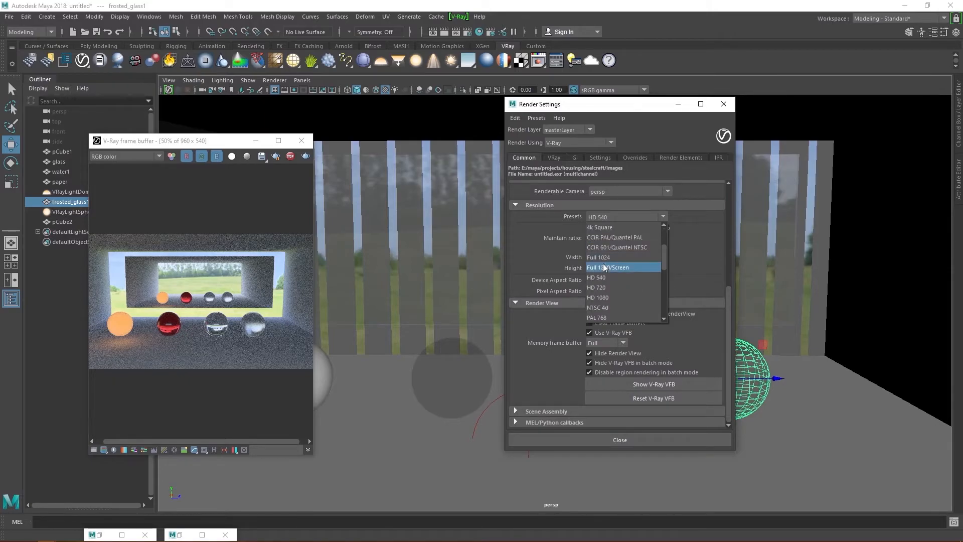
click(602, 297)
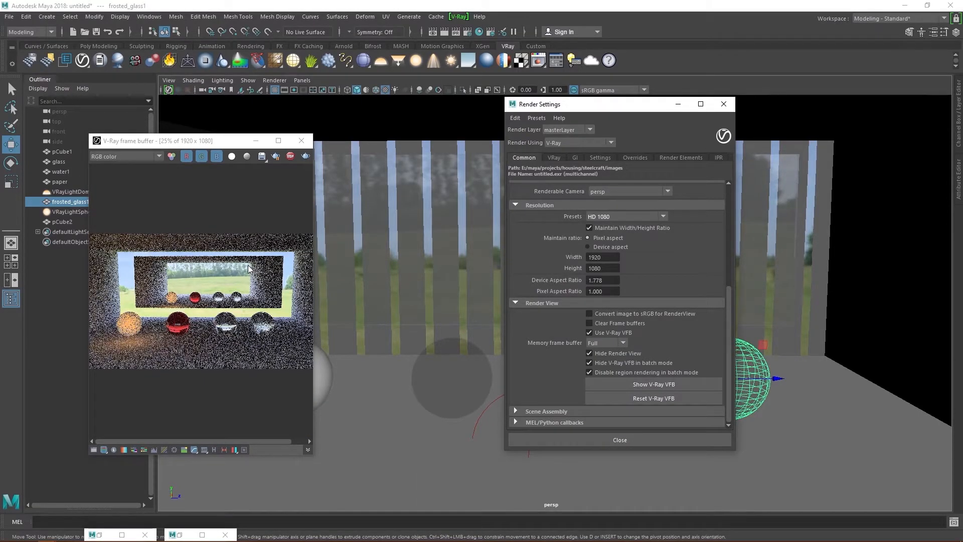
scroll(711, 262, up, 5)
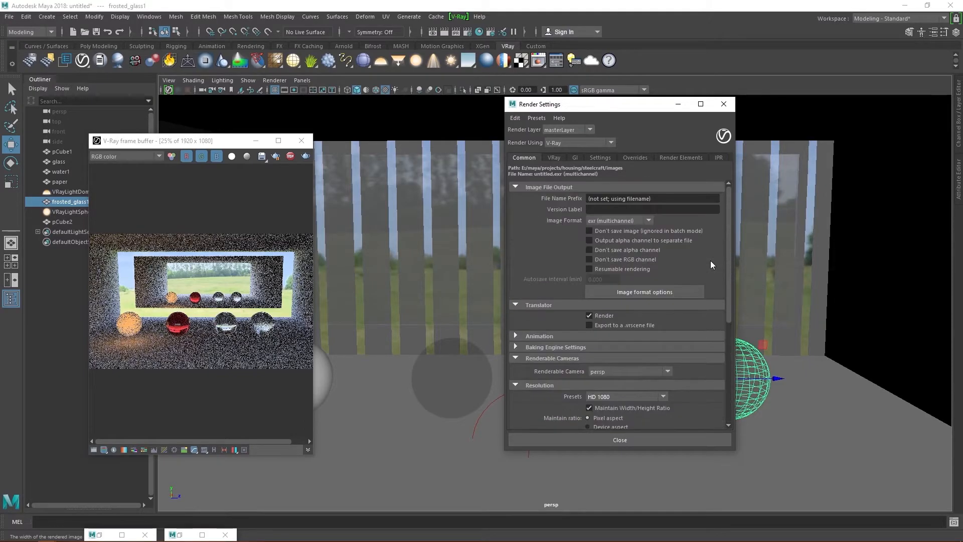
scroll(710, 261, down, 5)
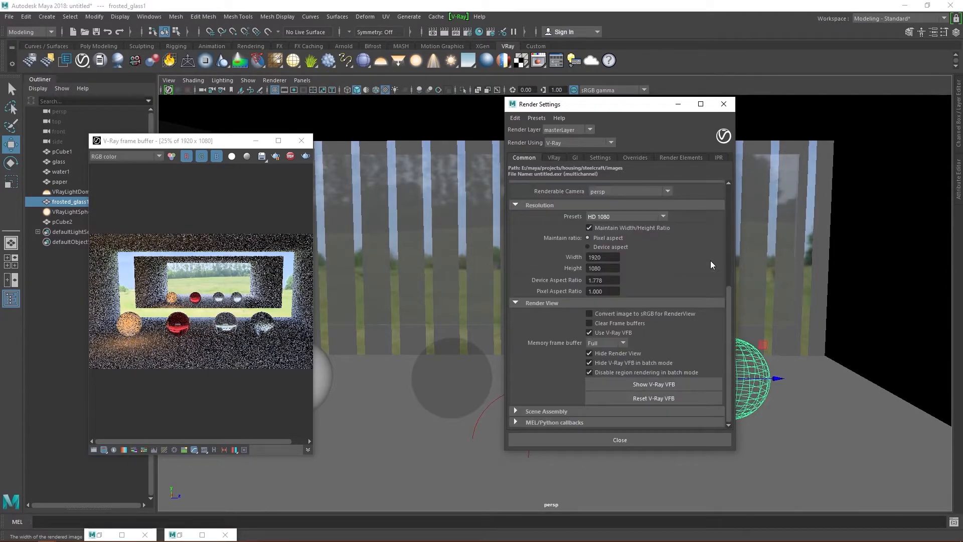
scroll(710, 260, up, 5)
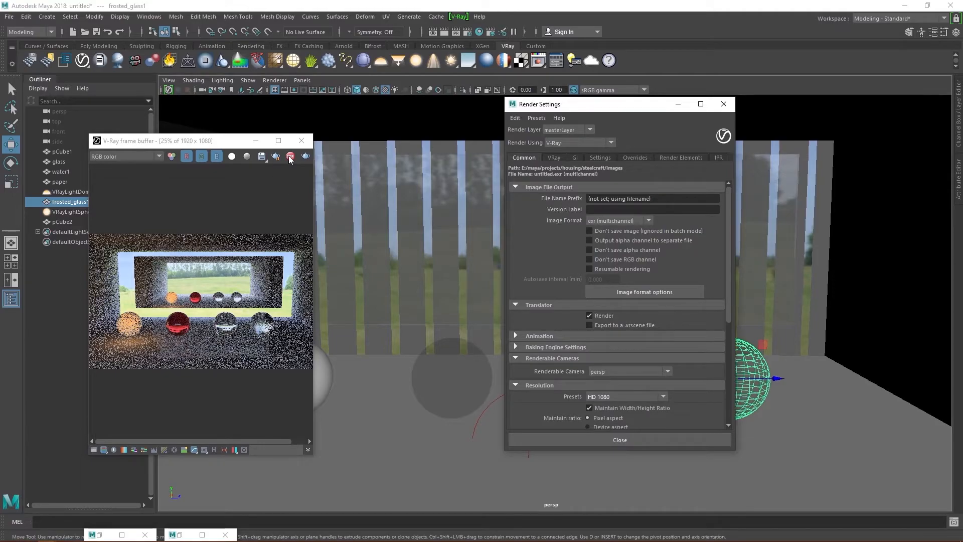
Turn on ambient occlusion in the advanced global illumination settings.
click(575, 157)
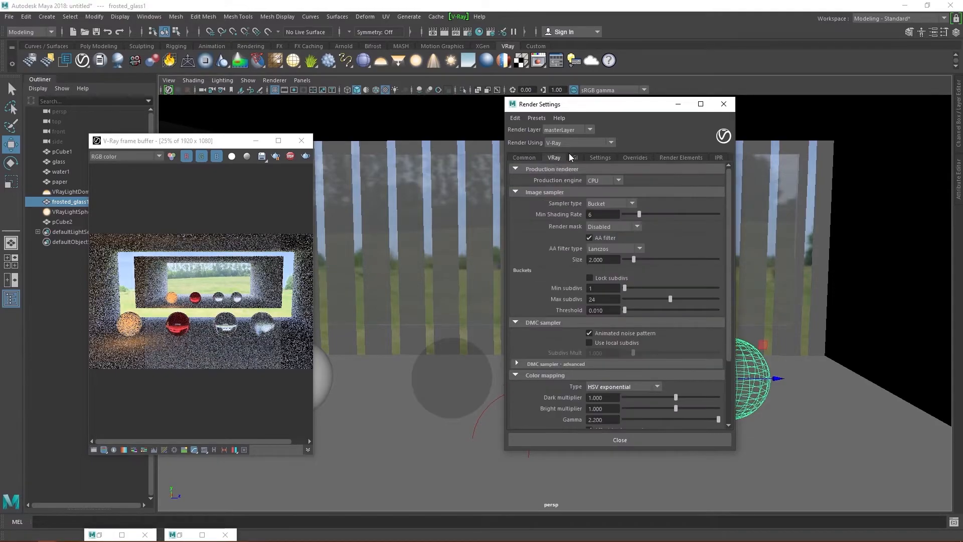
click(565, 270)
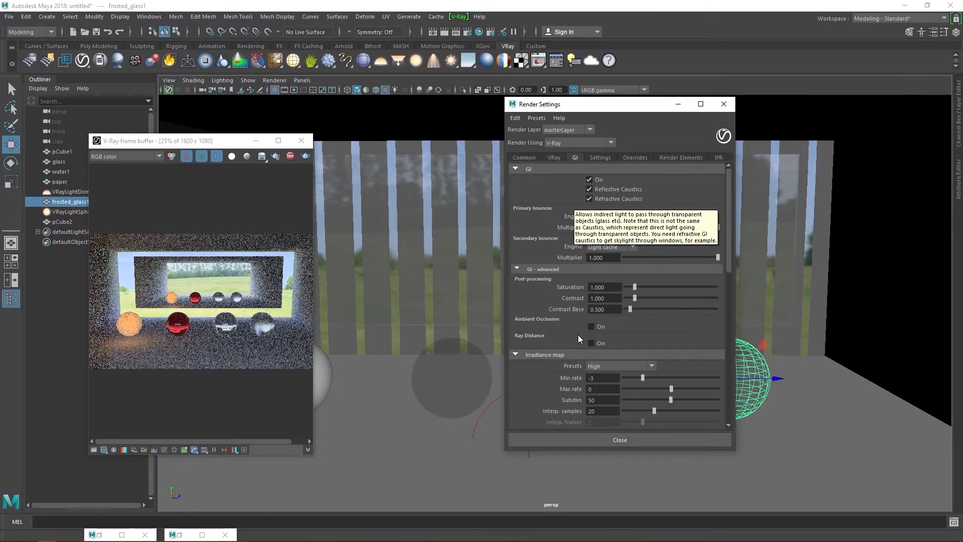
click(592, 327)
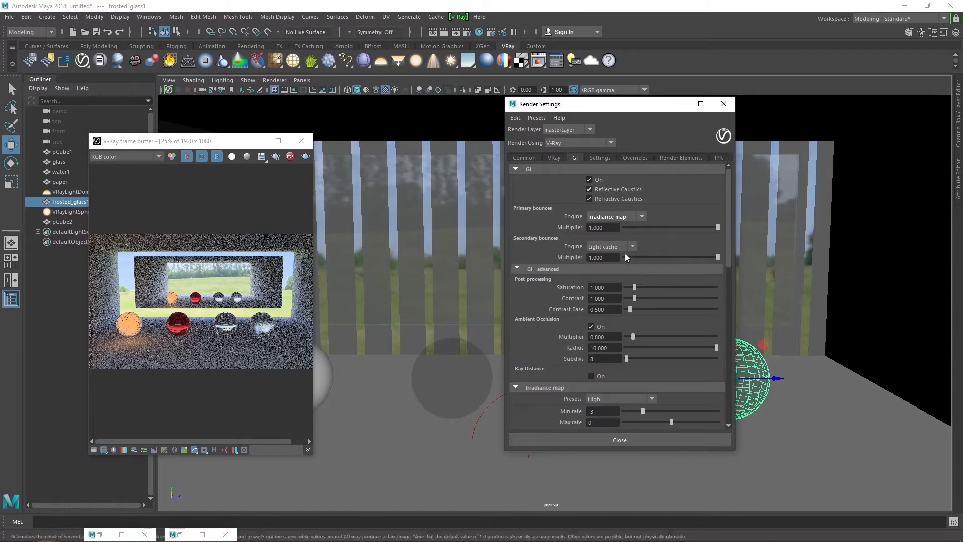
Add the Denoiser render element to the render and select it among the added elements.
click(664, 157)
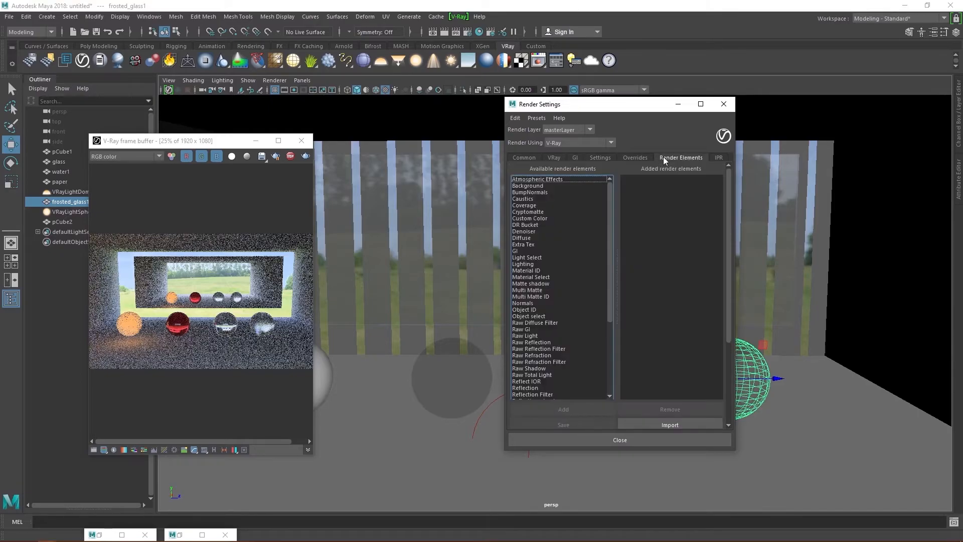
click(522, 232)
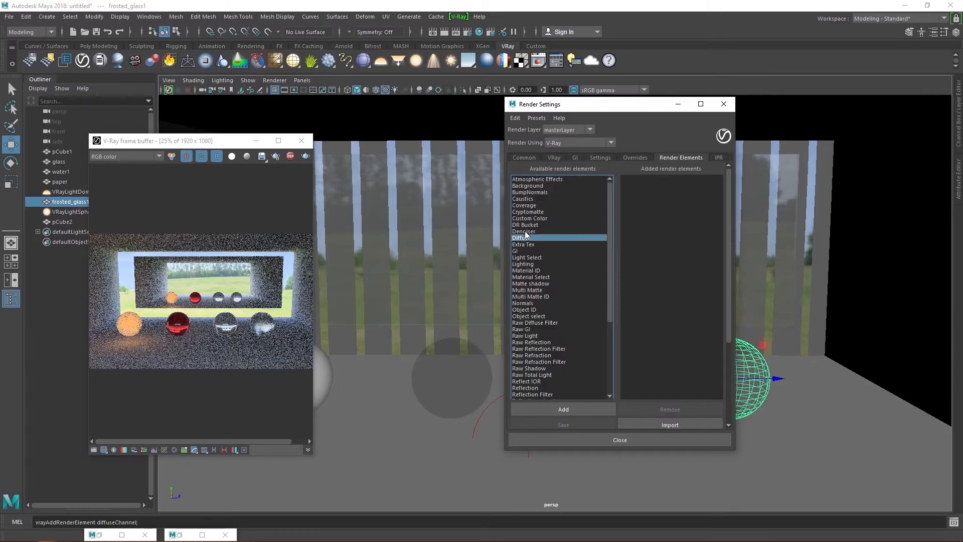
double_click(598, 231)
click(662, 180)
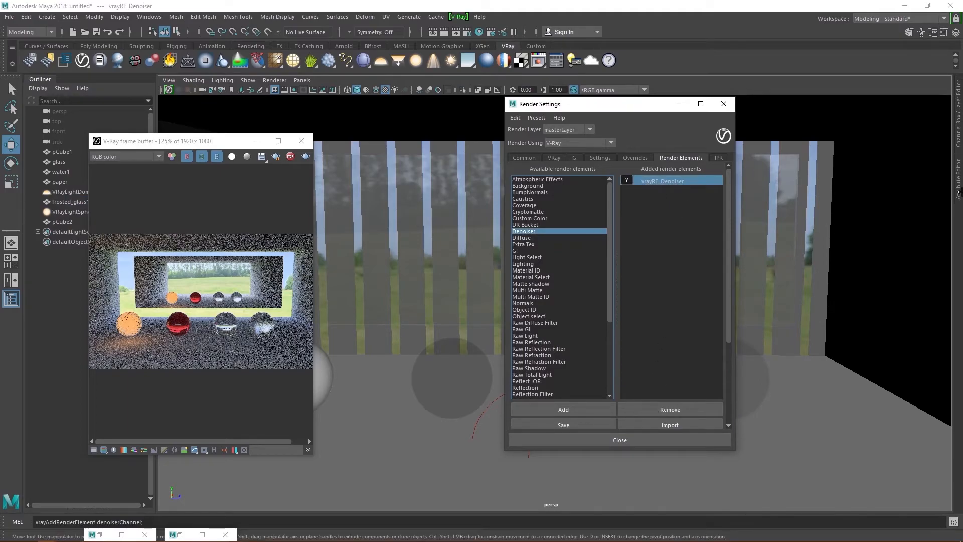
Review the common output and V-Ray image sampler settings and render the perspective view at 1920 x 1080.
click(523, 158)
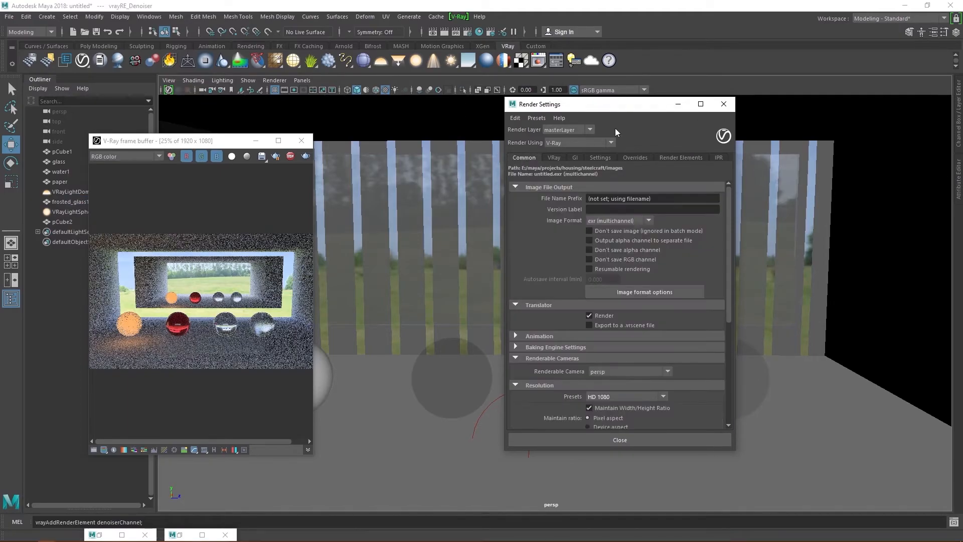
click(554, 158)
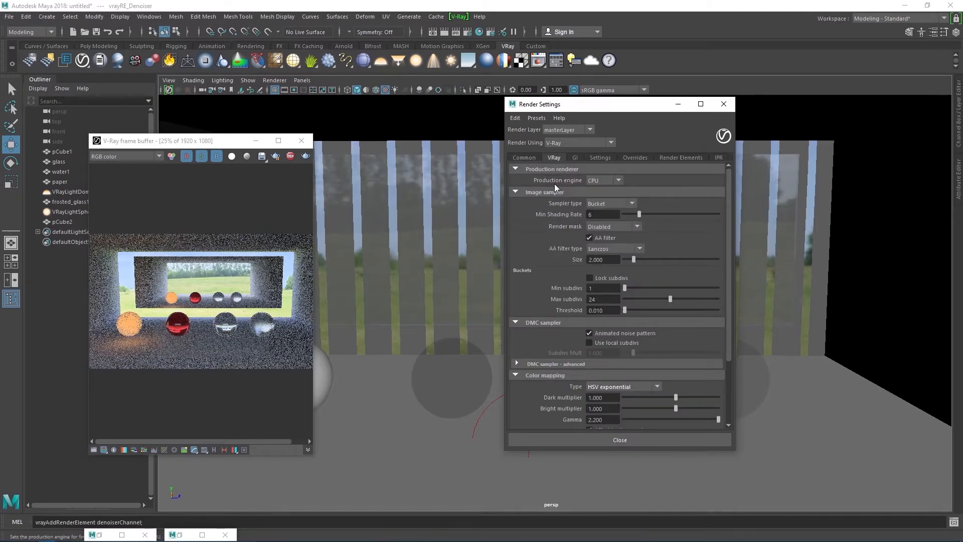
click(614, 249)
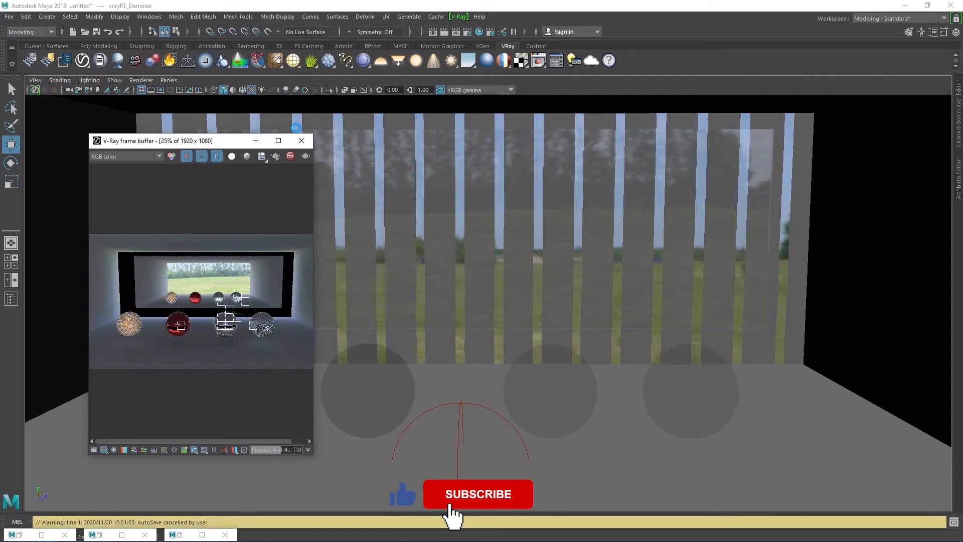
scroll(178, 334, up, 3)
scroll(177, 380, down, 3)
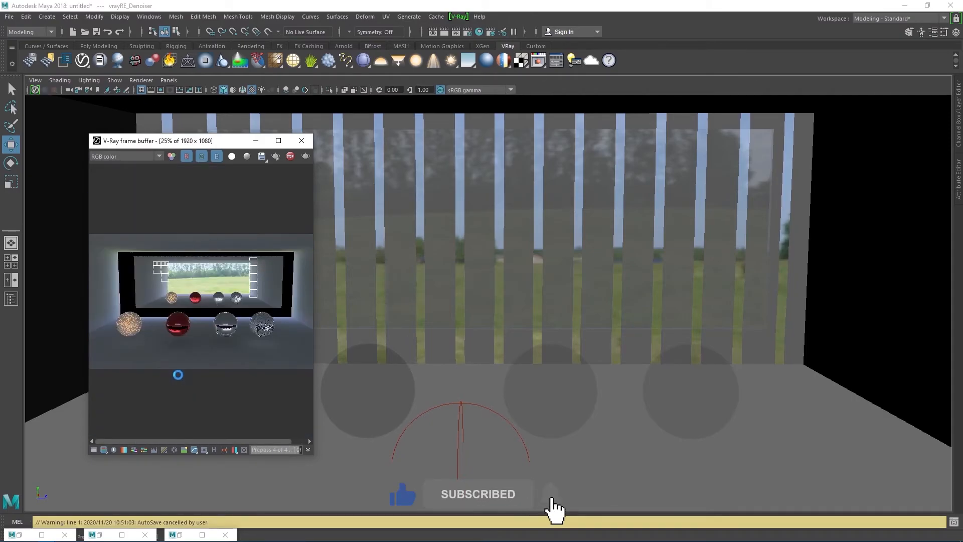